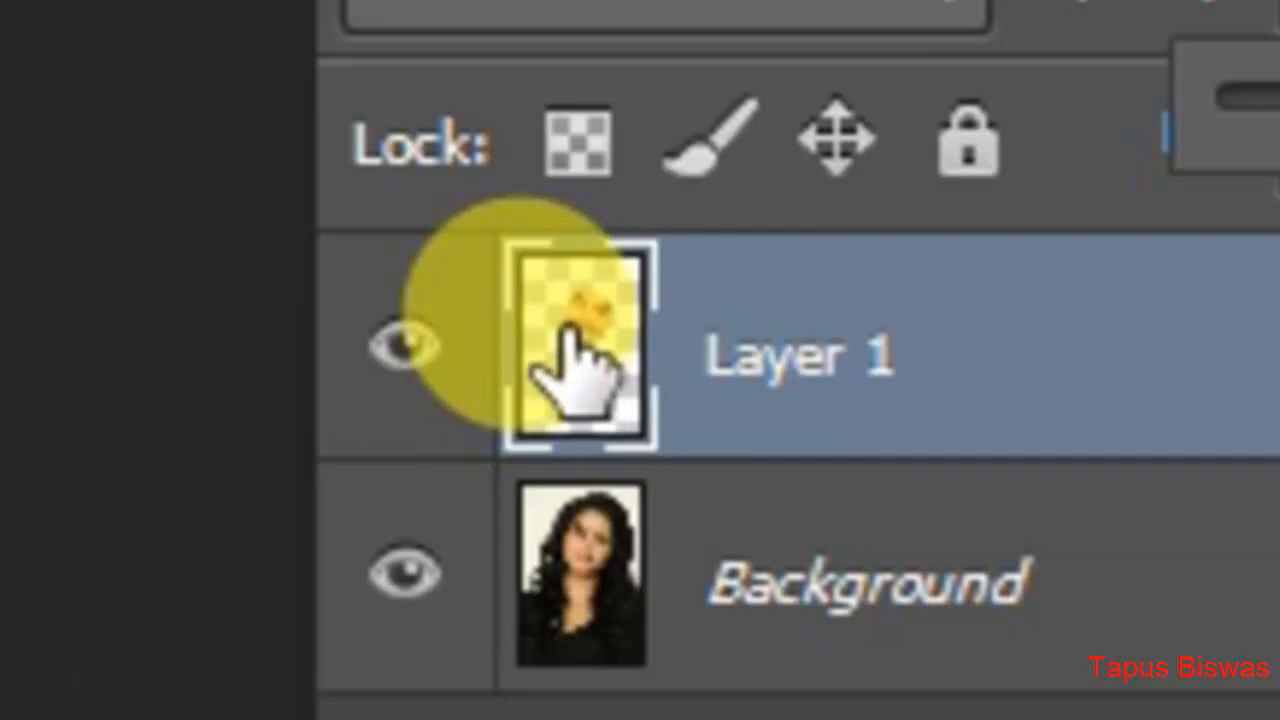
Step: Load the pixels of the face on Layer 1 as a selection
right_click(572, 335)
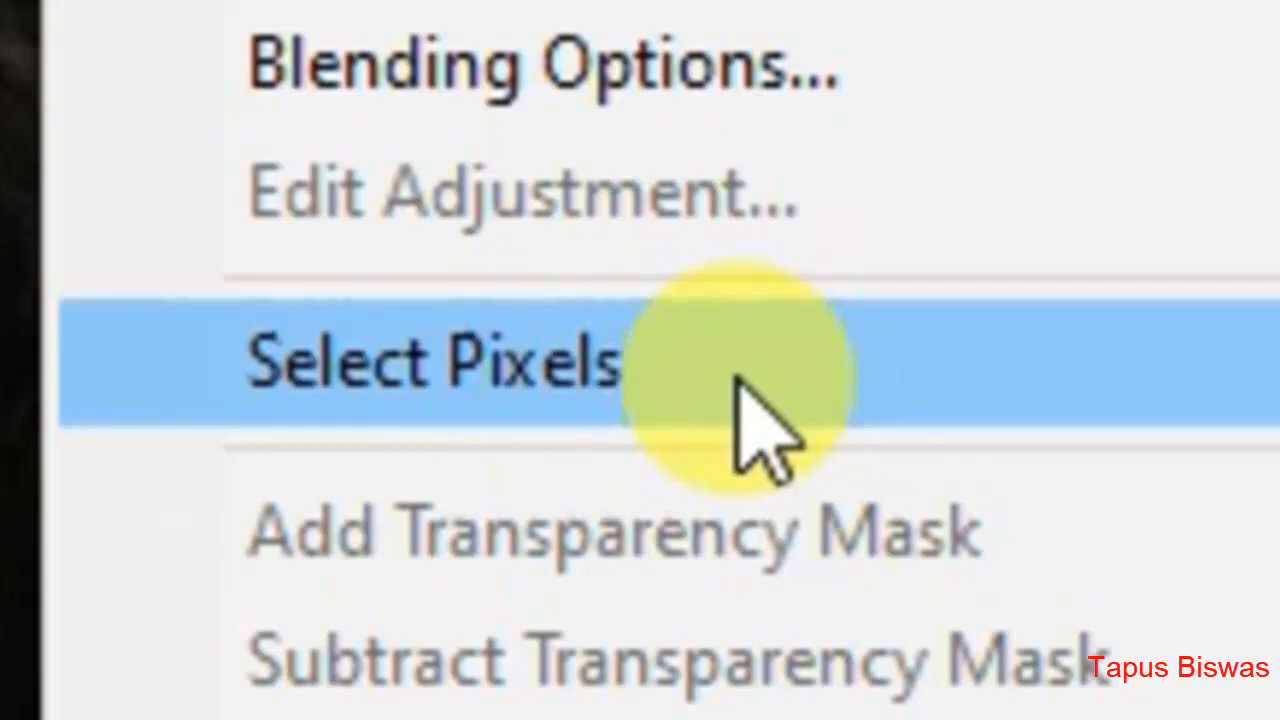
left_click(724, 376)
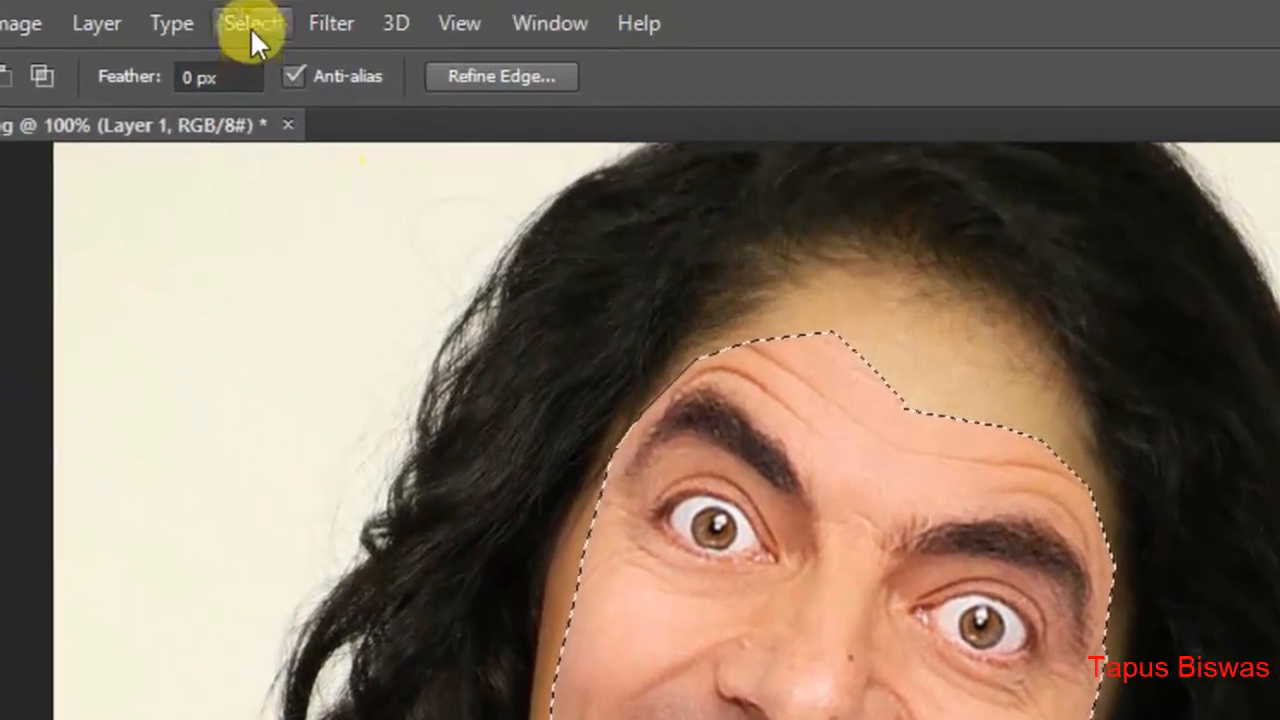
Step: Try contracting the face selection by 5 pixels and undo the contraction
left_click(251, 26)
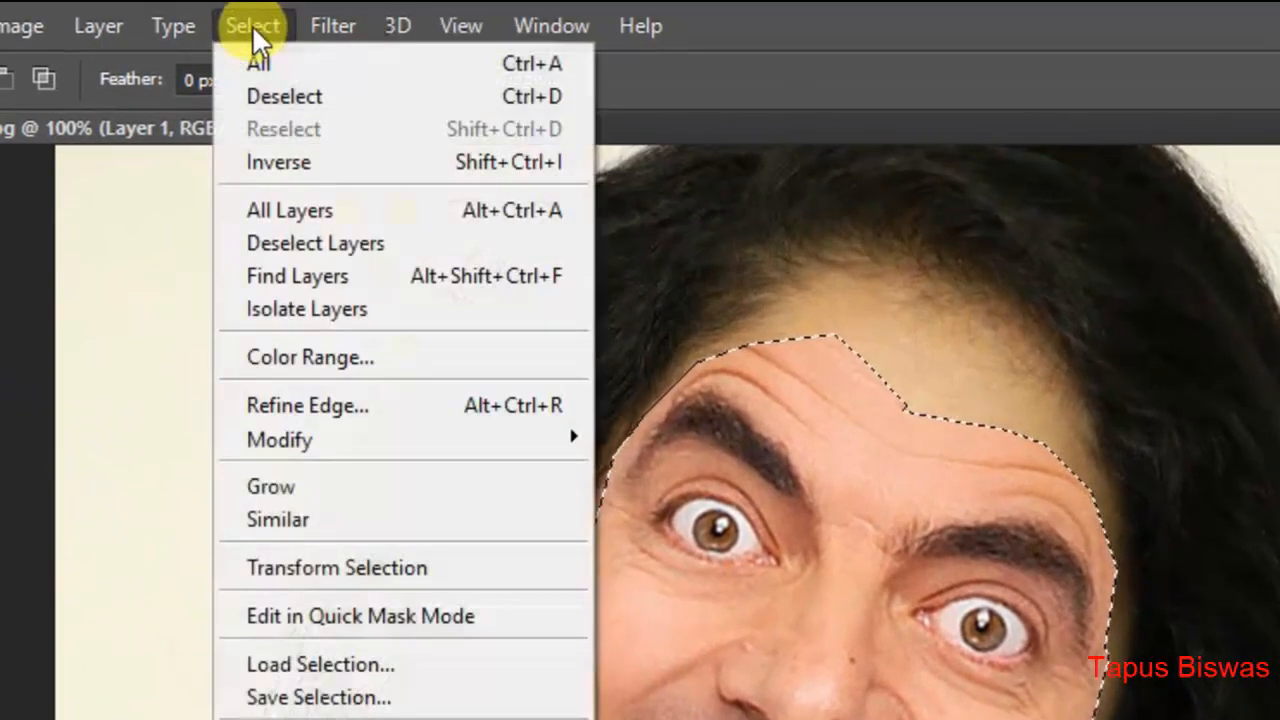
mouse_move(363, 442)
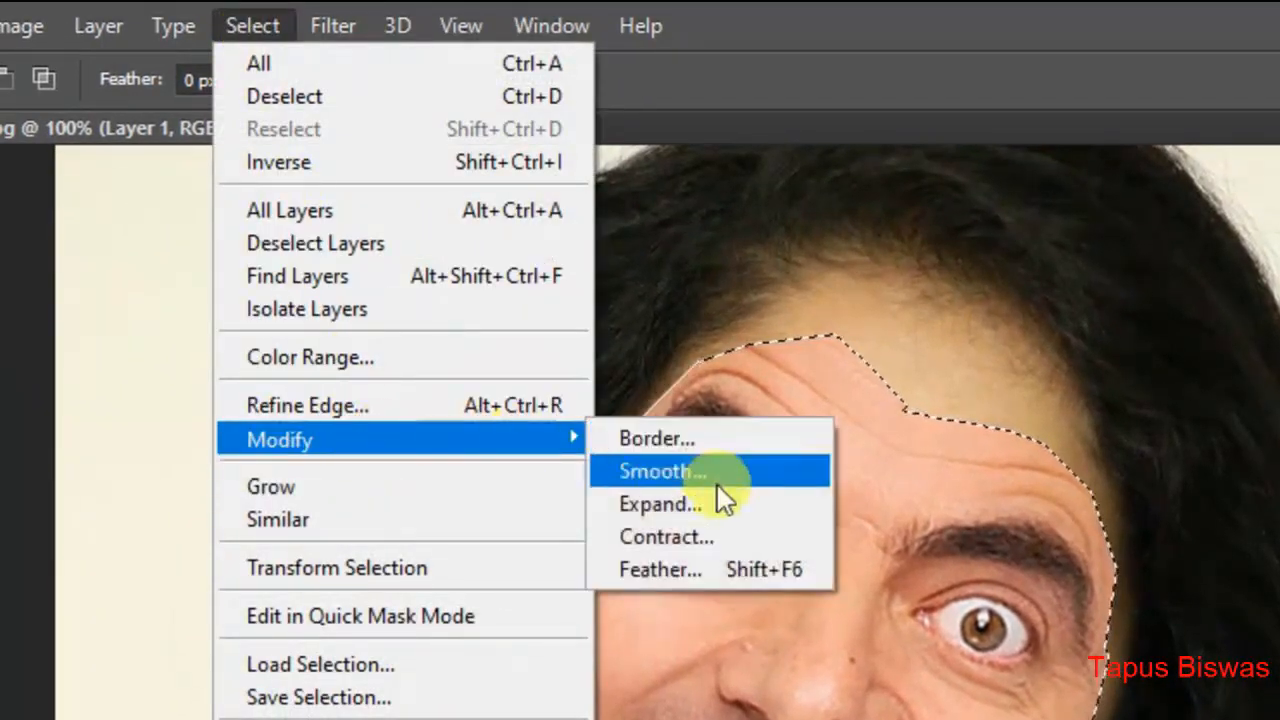
left_click(728, 546)
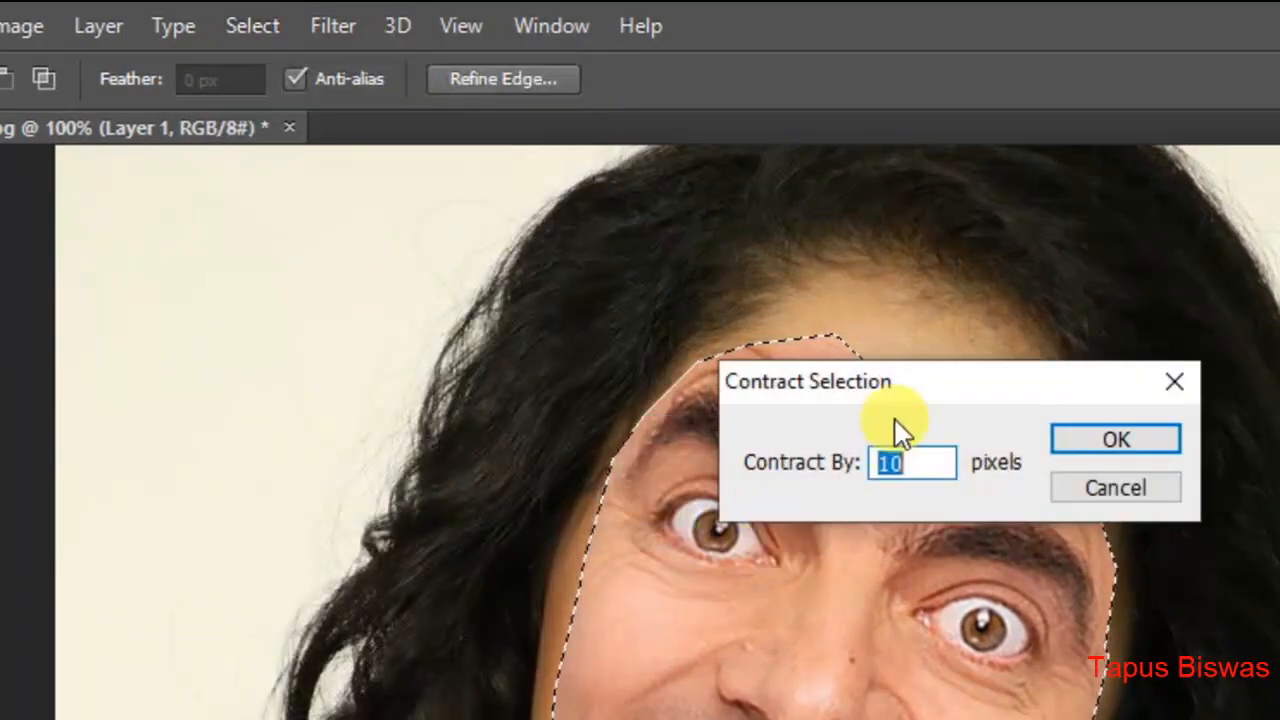
left_click_drag(924, 385, 1042, 247)
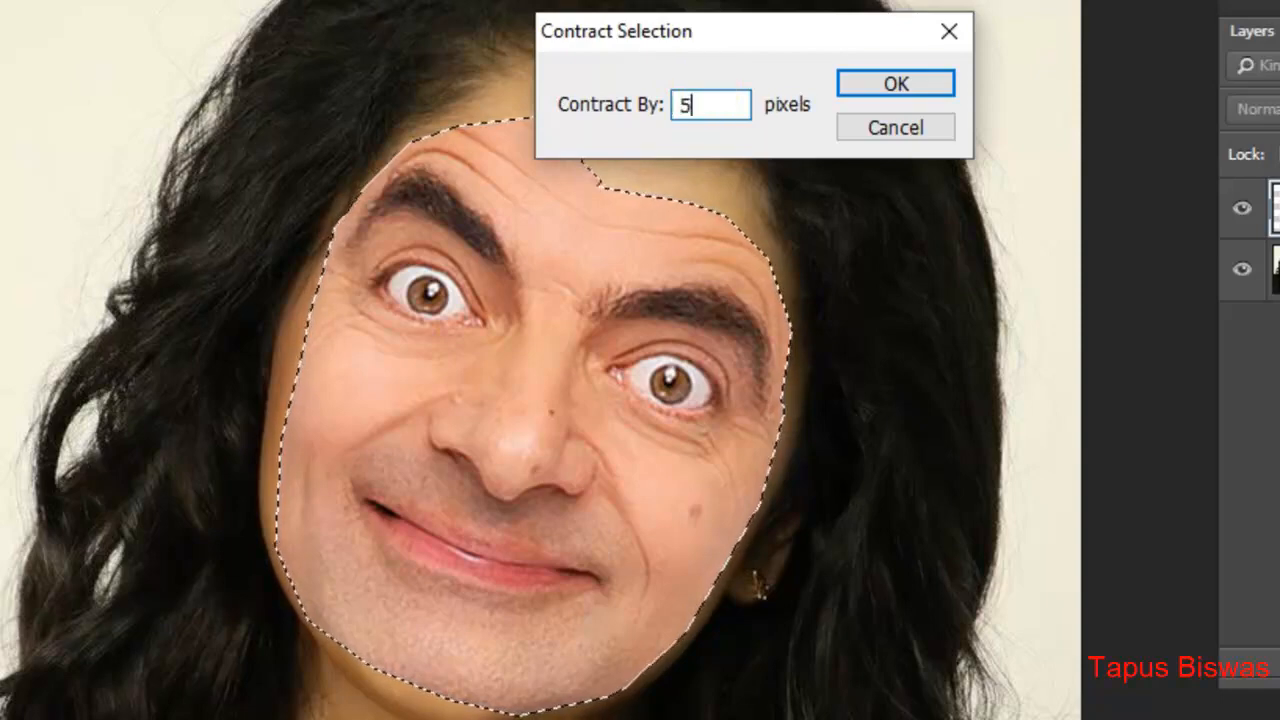
left_click(866, 86)
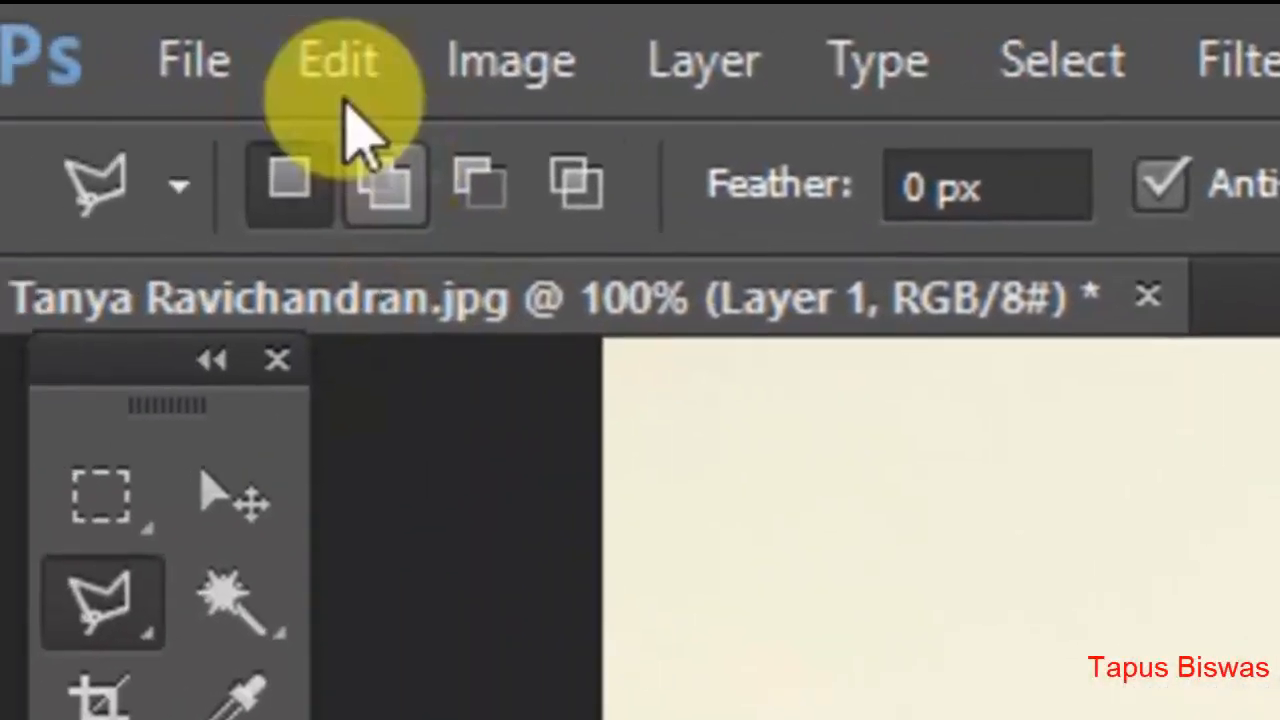
left_click(363, 63)
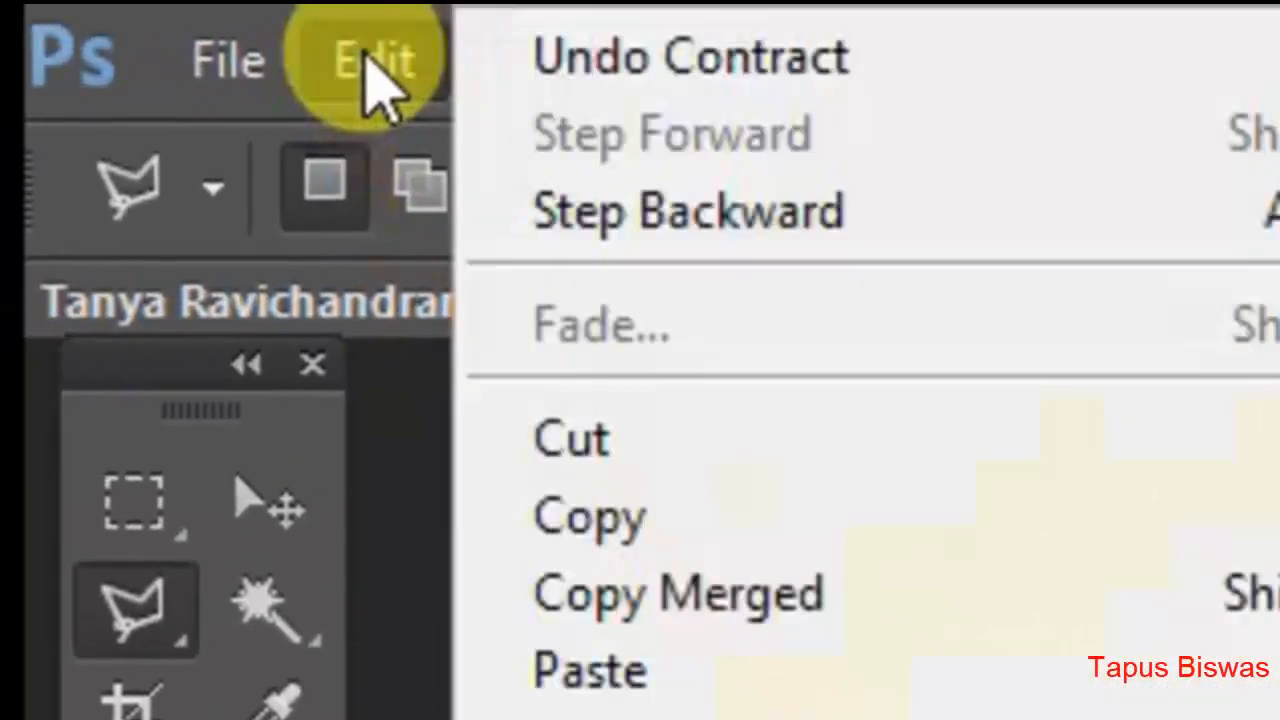
left_click(585, 205)
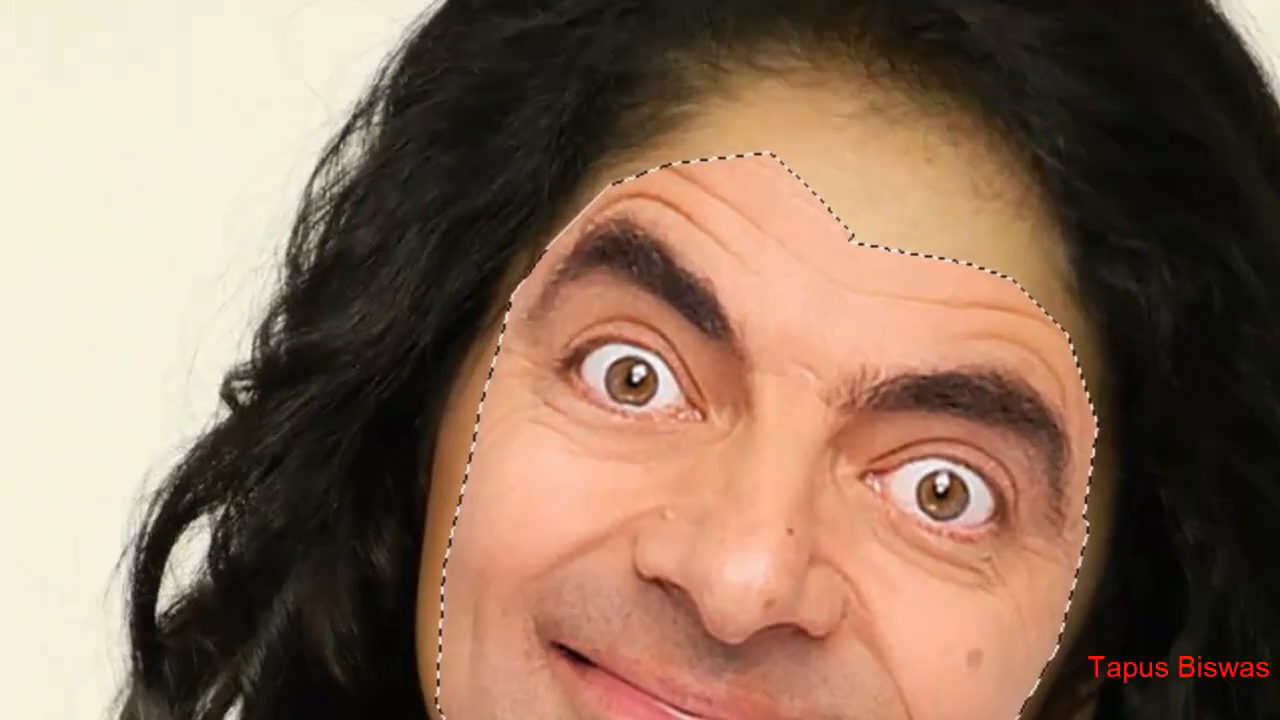
Step: Contract the selection around the face by 10 pixels
left_click(203, 45)
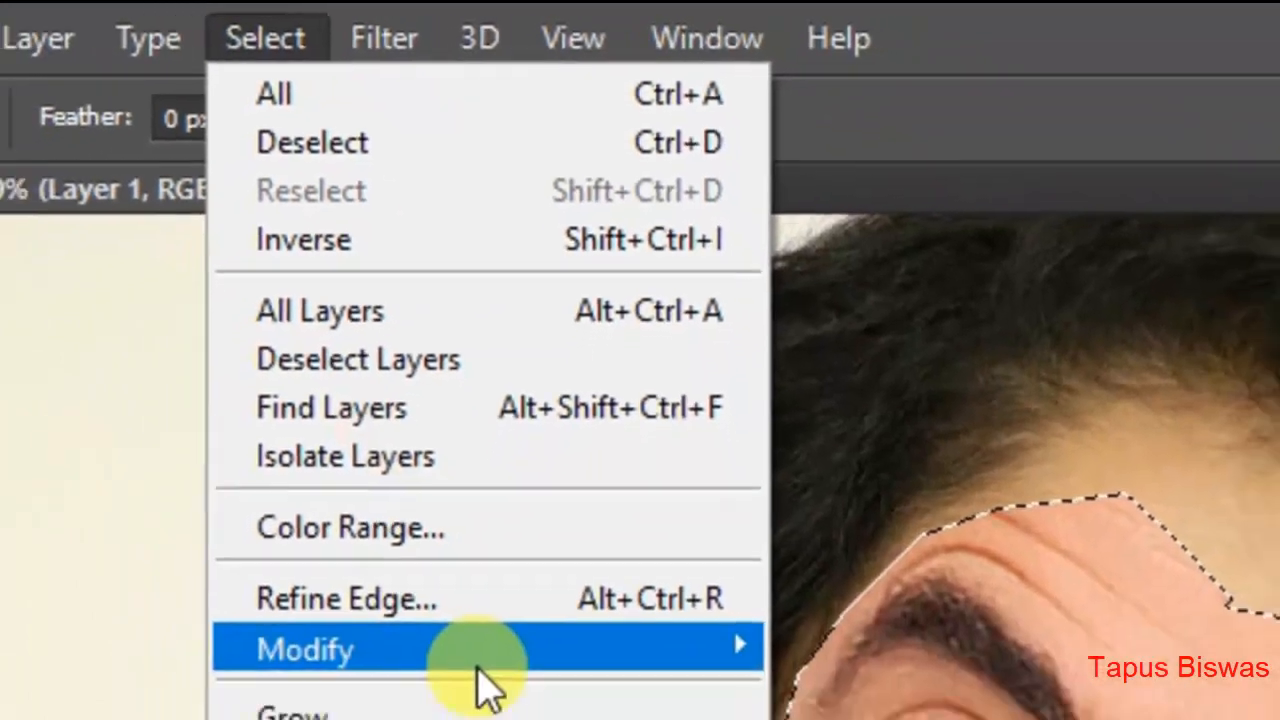
mouse_move(617, 557)
left_click(900, 690)
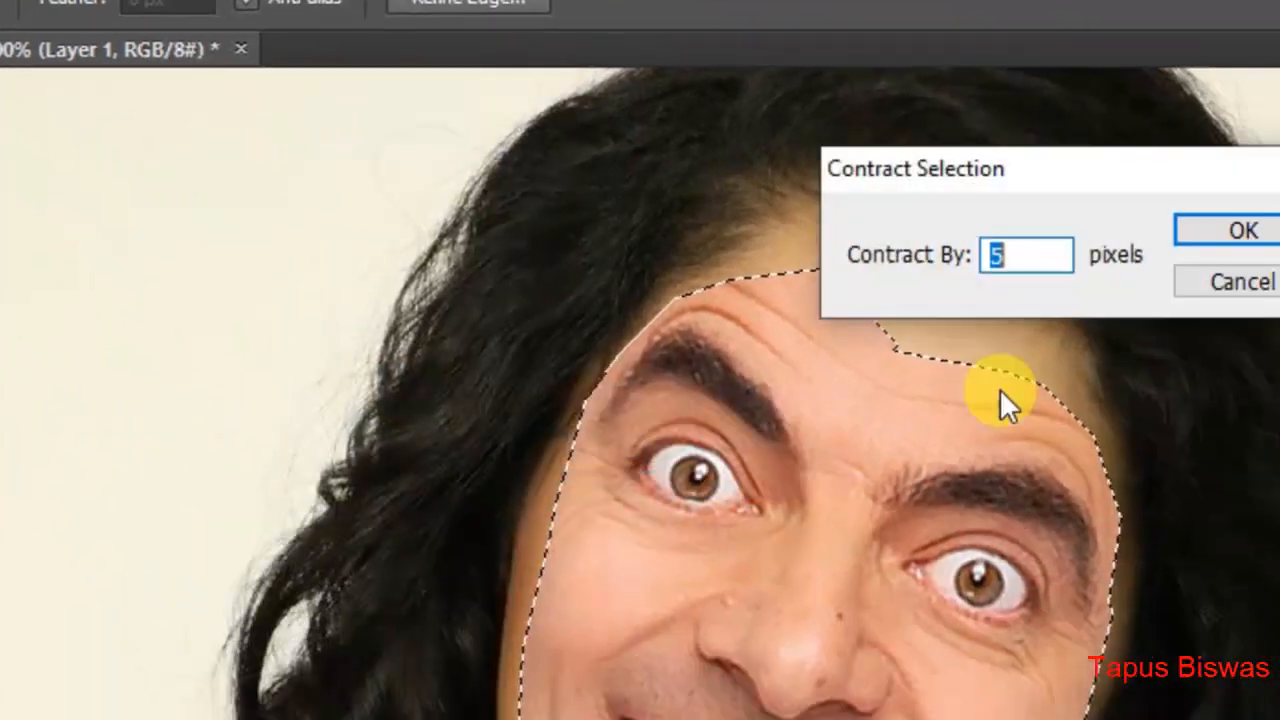
type("10")
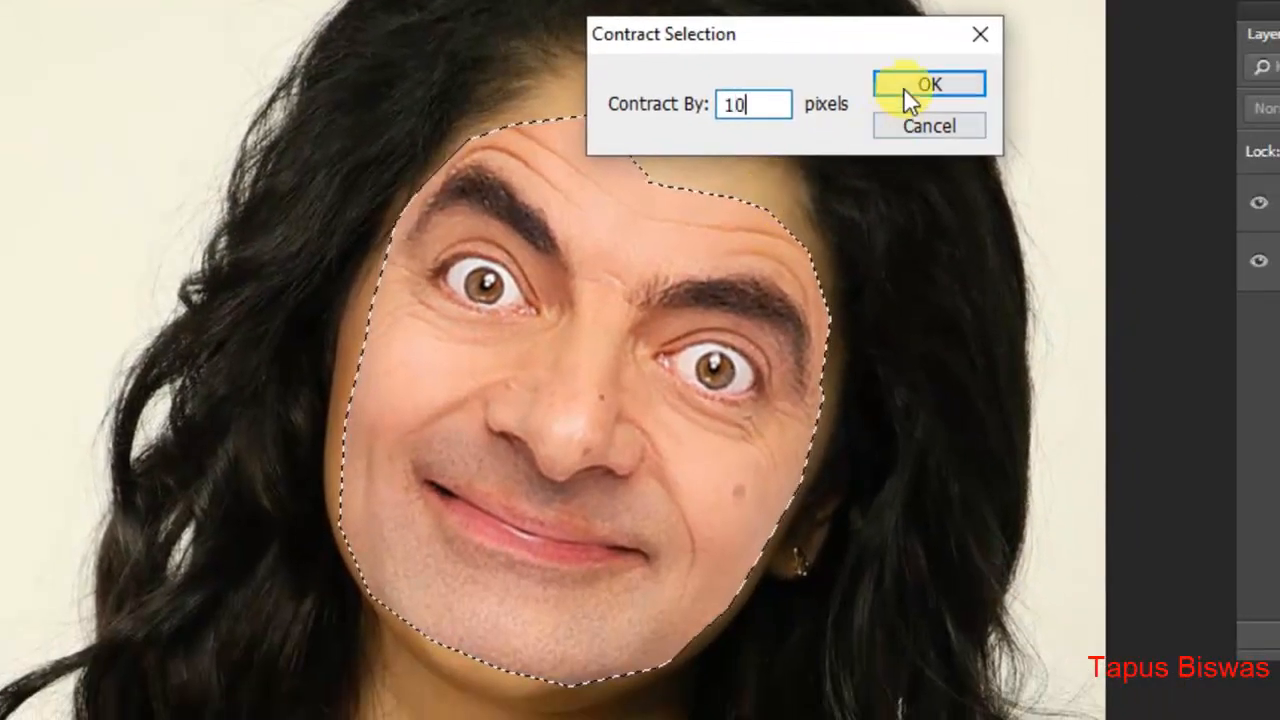
left_click(903, 88)
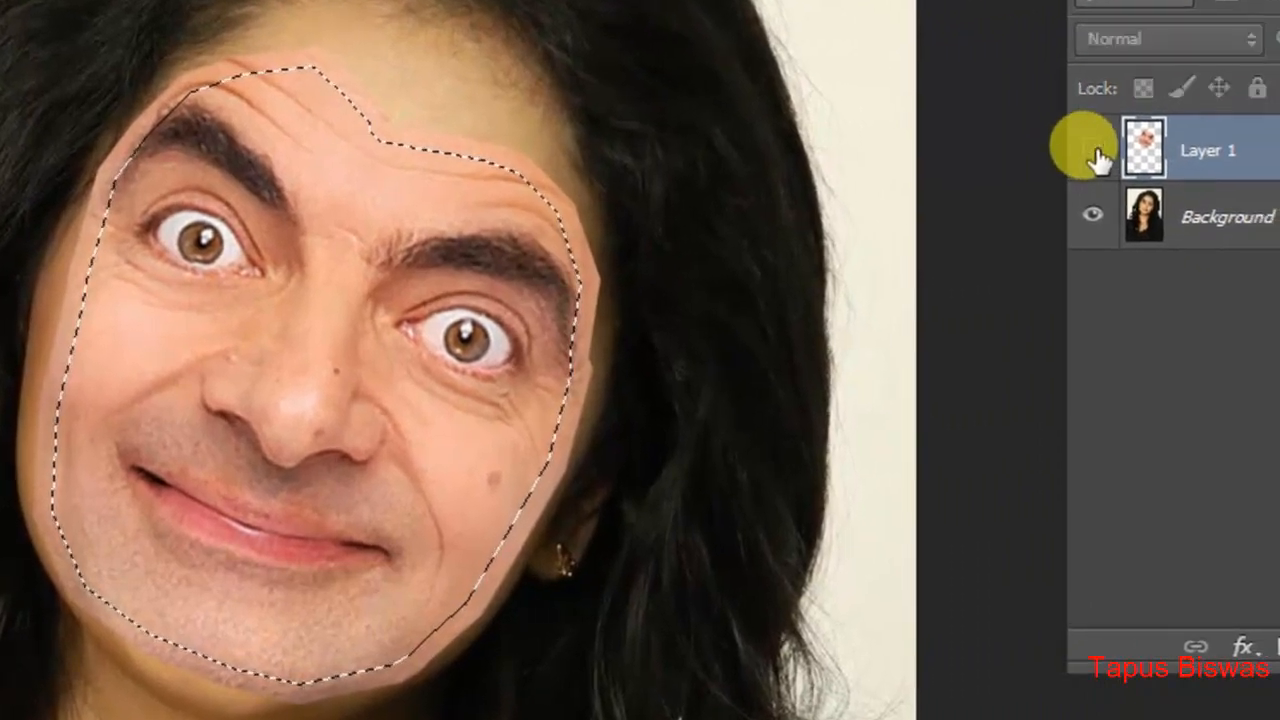
Step: Toggle the visibility of Layer 1 to compare the pasted face with the original portrait inside the contracted selection
left_click(1110, 156)
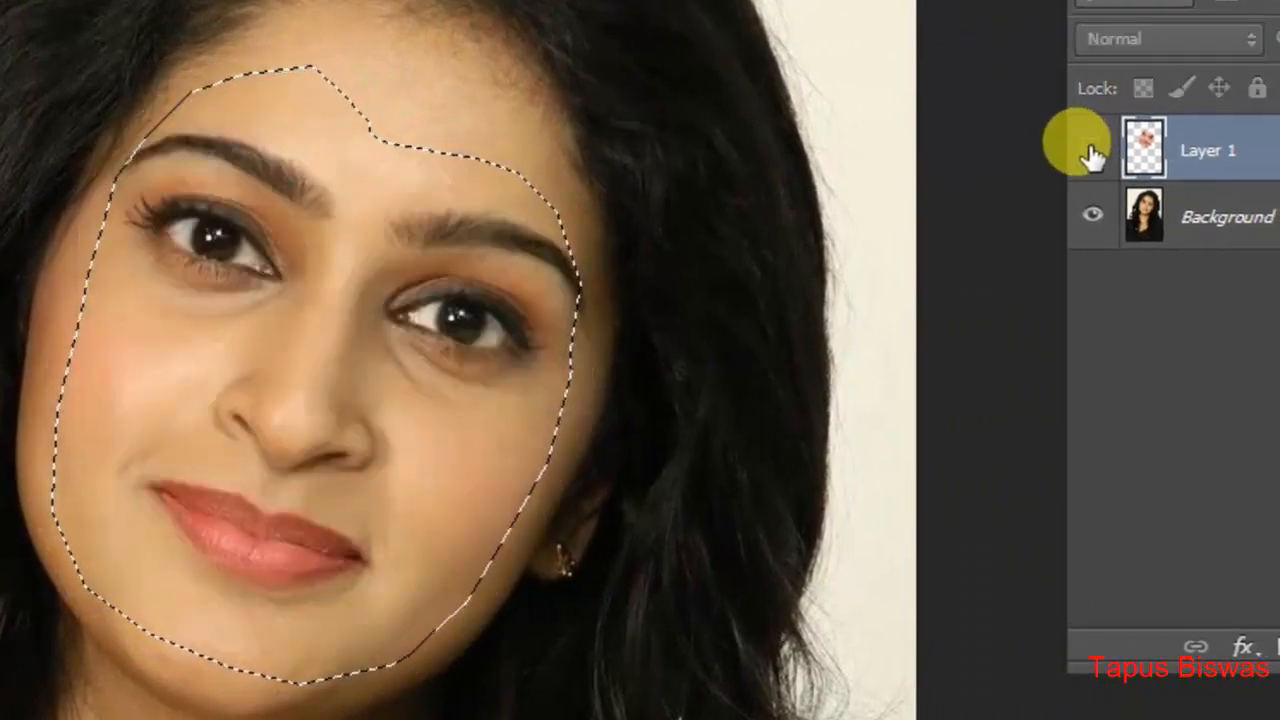
left_click(1092, 152)
left_click(1092, 152)
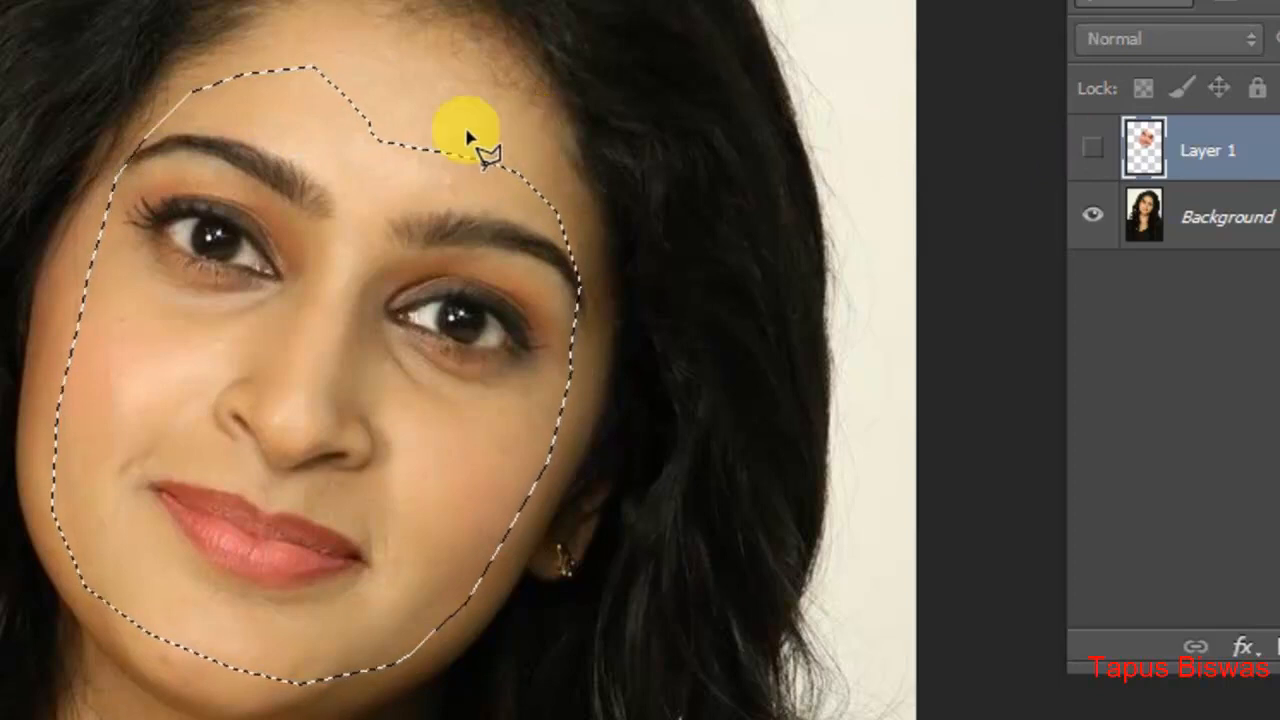
left_click(1093, 152)
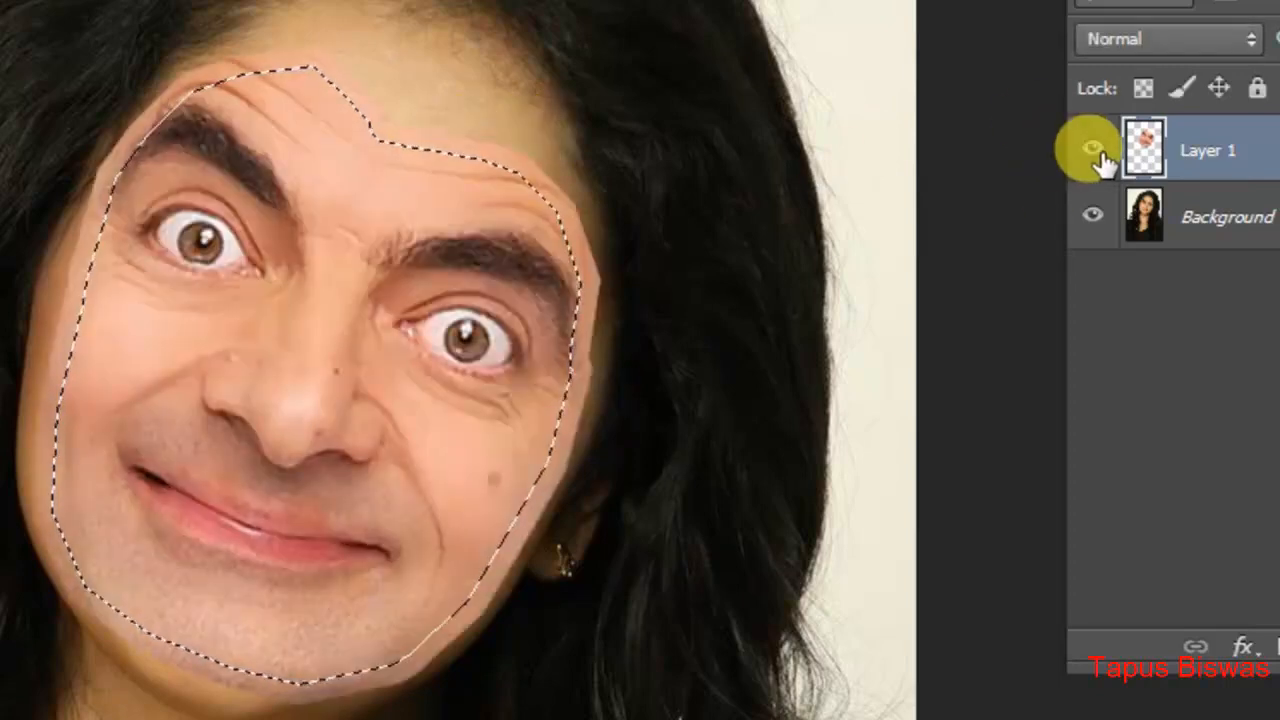
left_click(1093, 150)
left_click(1093, 150)
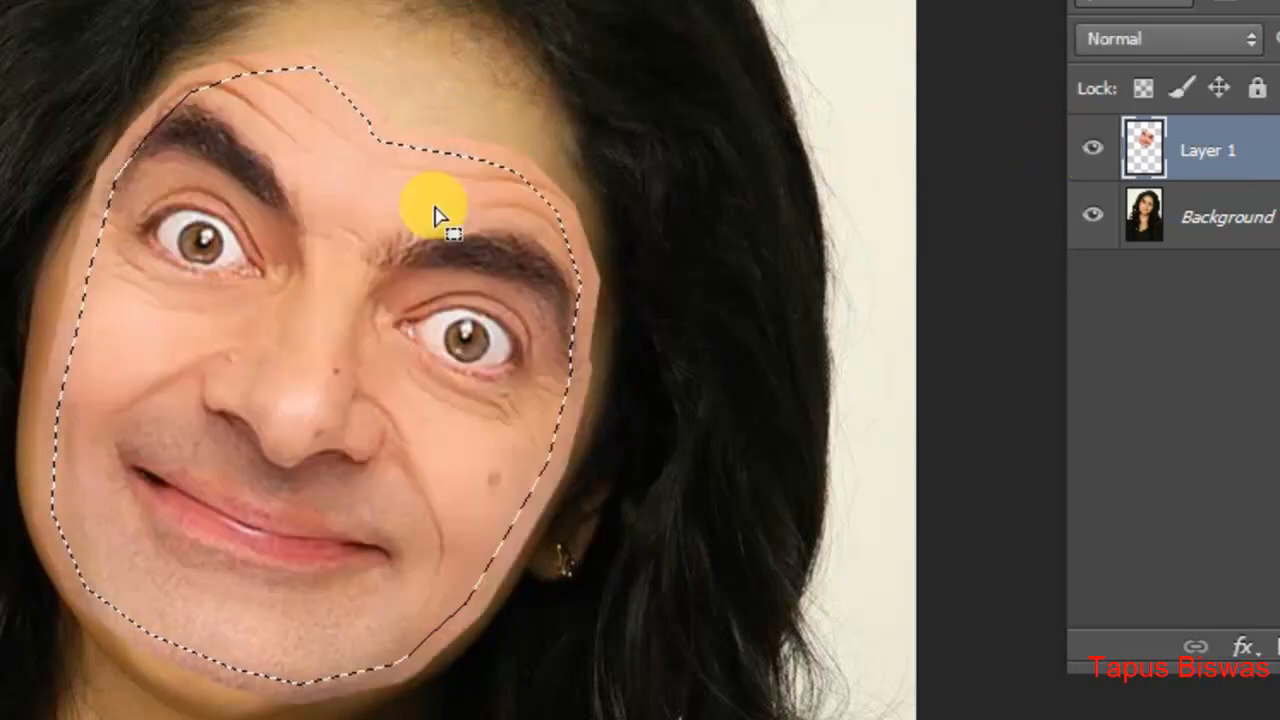
left_click(1093, 150)
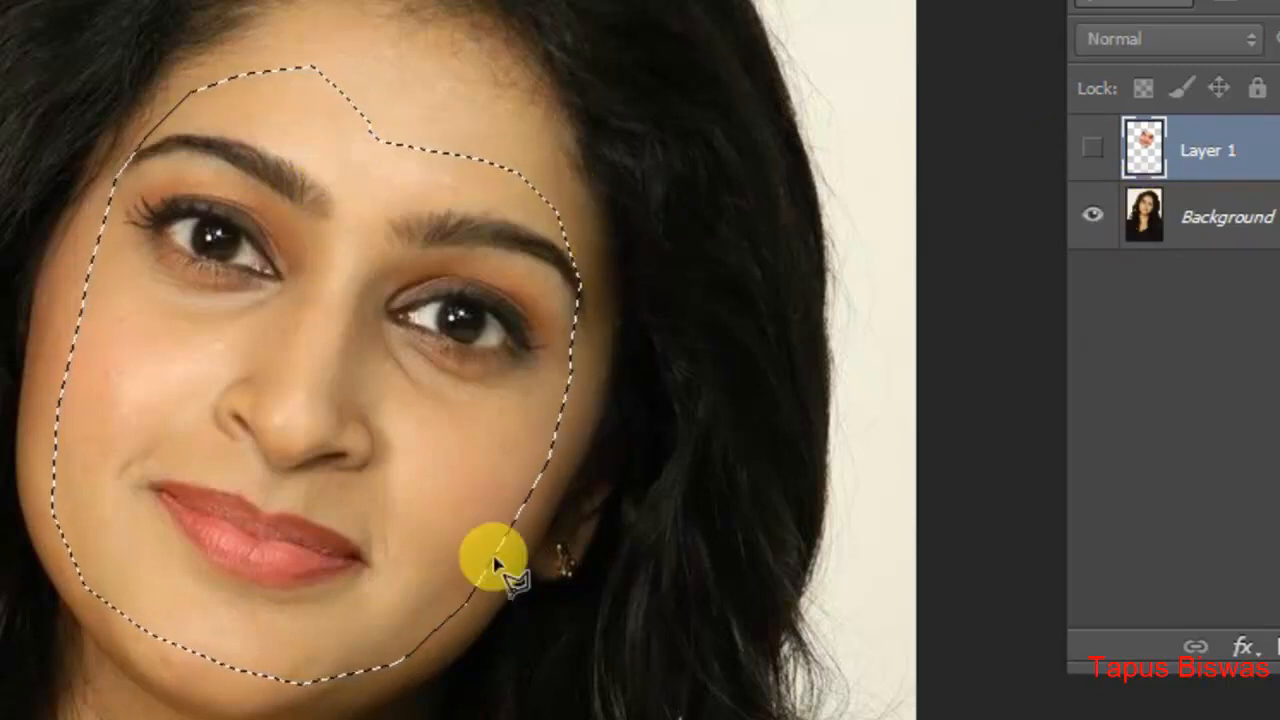
left_click(1092, 152)
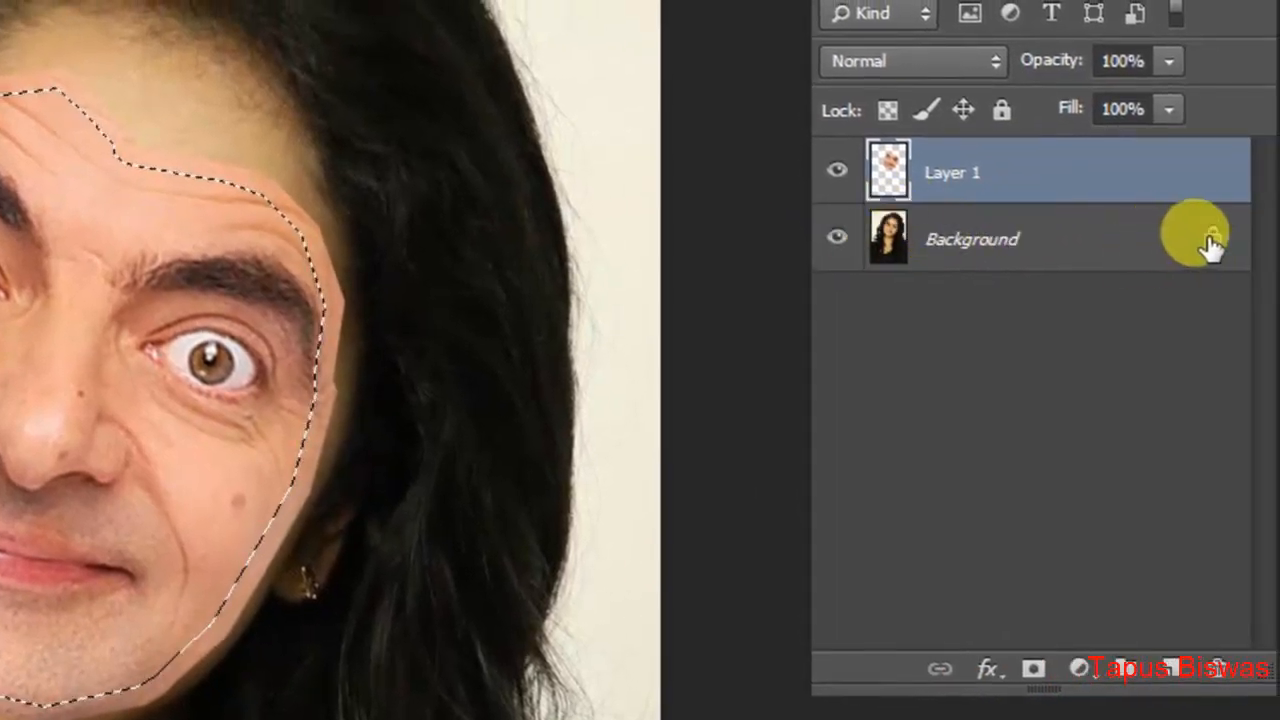
Step: Convert the locked Background into a regular layer named Layer 0
double_click(1210, 248)
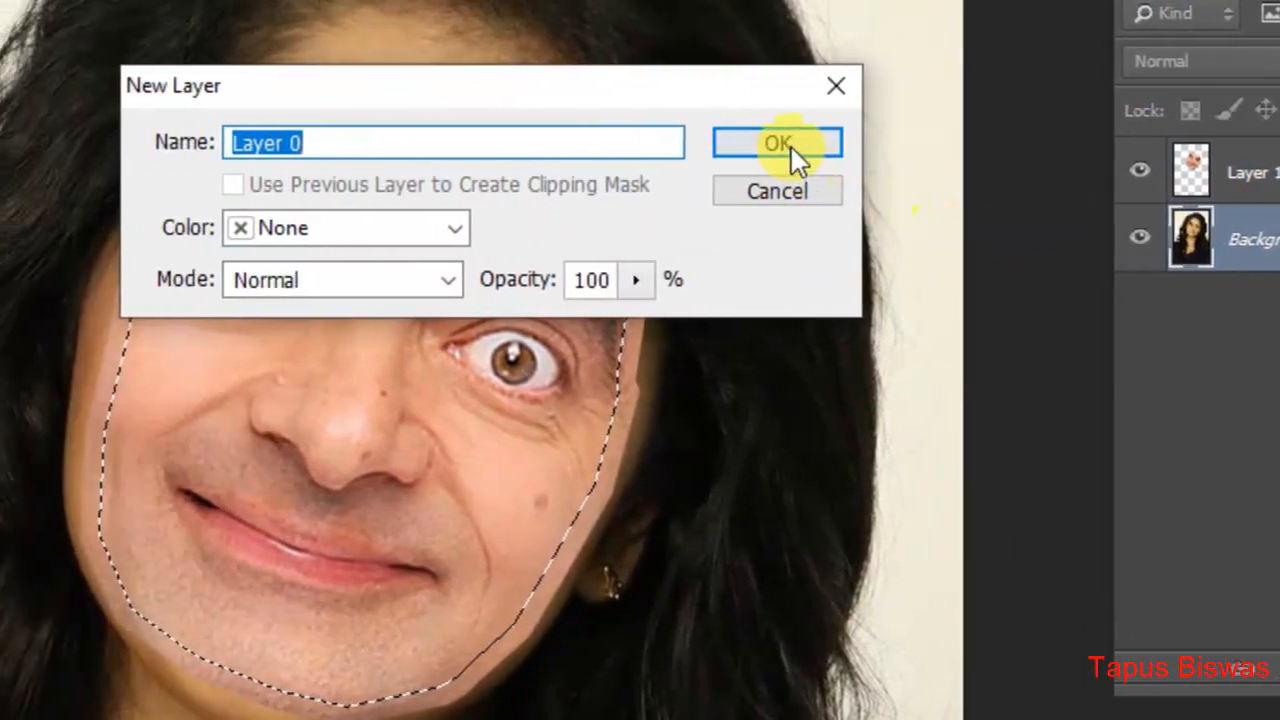
left_click(791, 147)
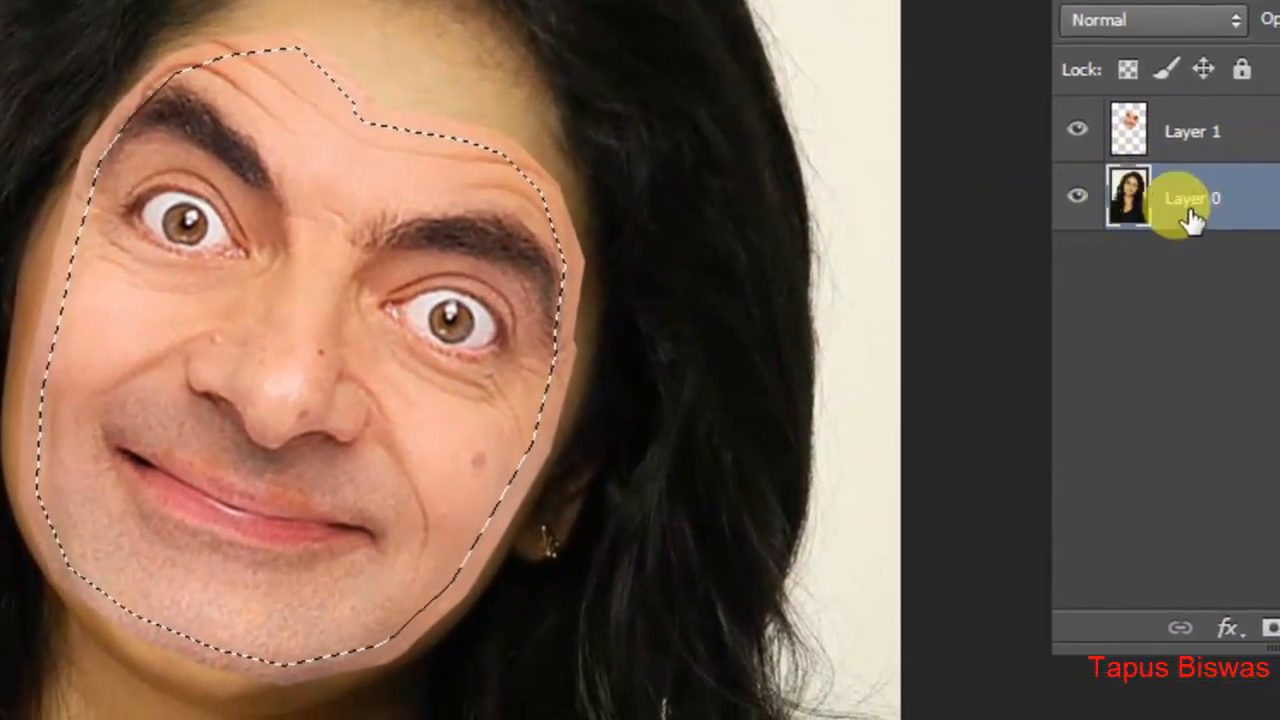
Step: Hide Layer 1 and delete the selected face area from Layer 0
left_click(1077, 130)
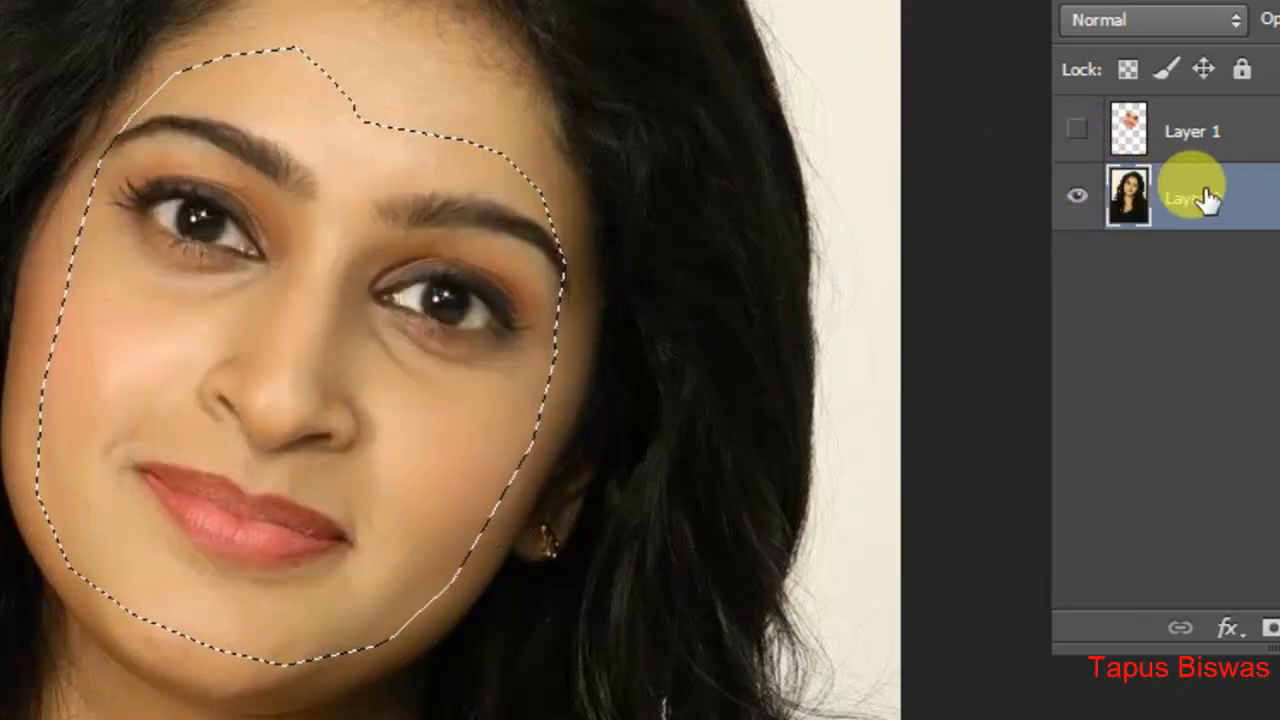
left_click(1128, 130)
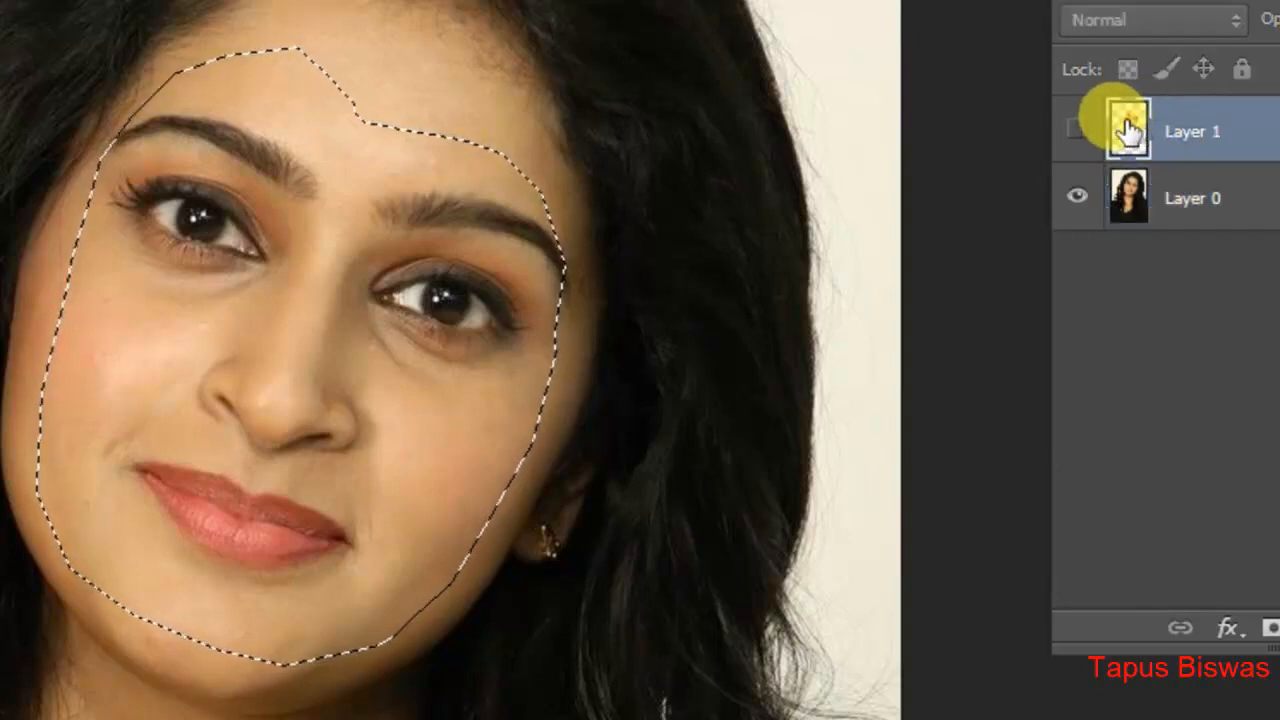
left_click(1160, 208)
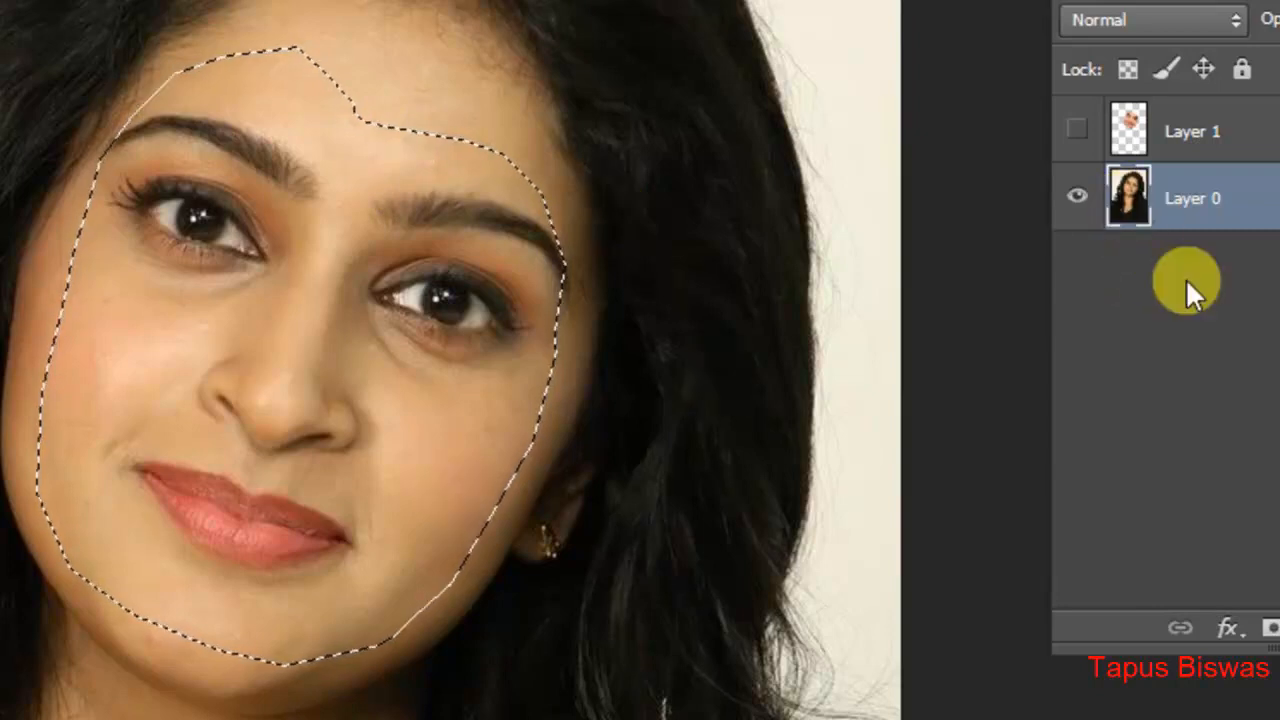
key("Delete")
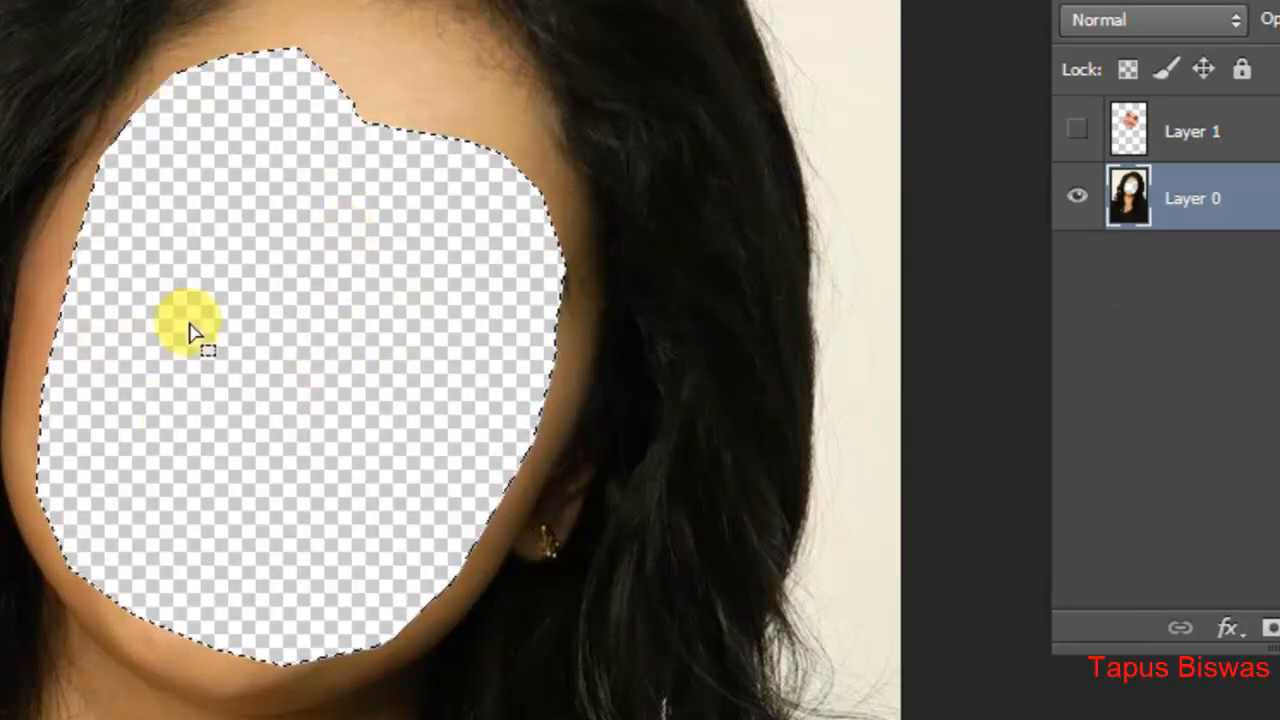
Step: Show Layer 1 again and deselect the face outline
left_click(1077, 138)
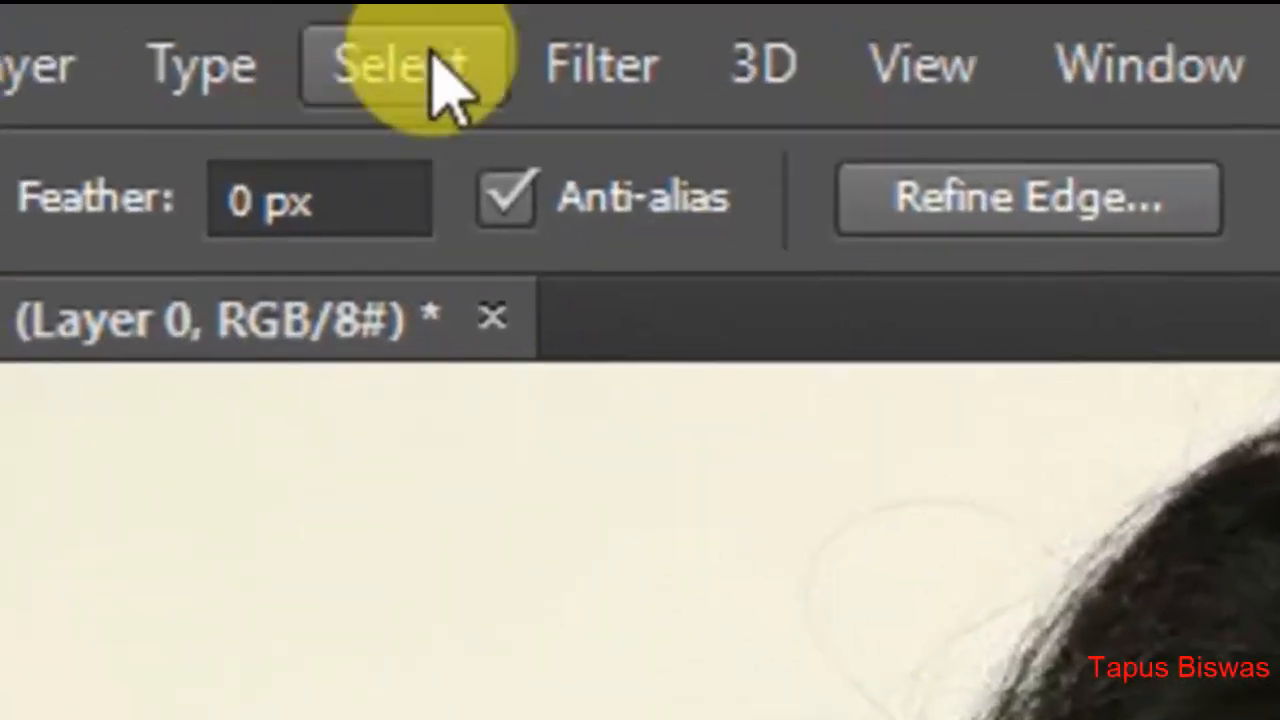
left_click(450, 85)
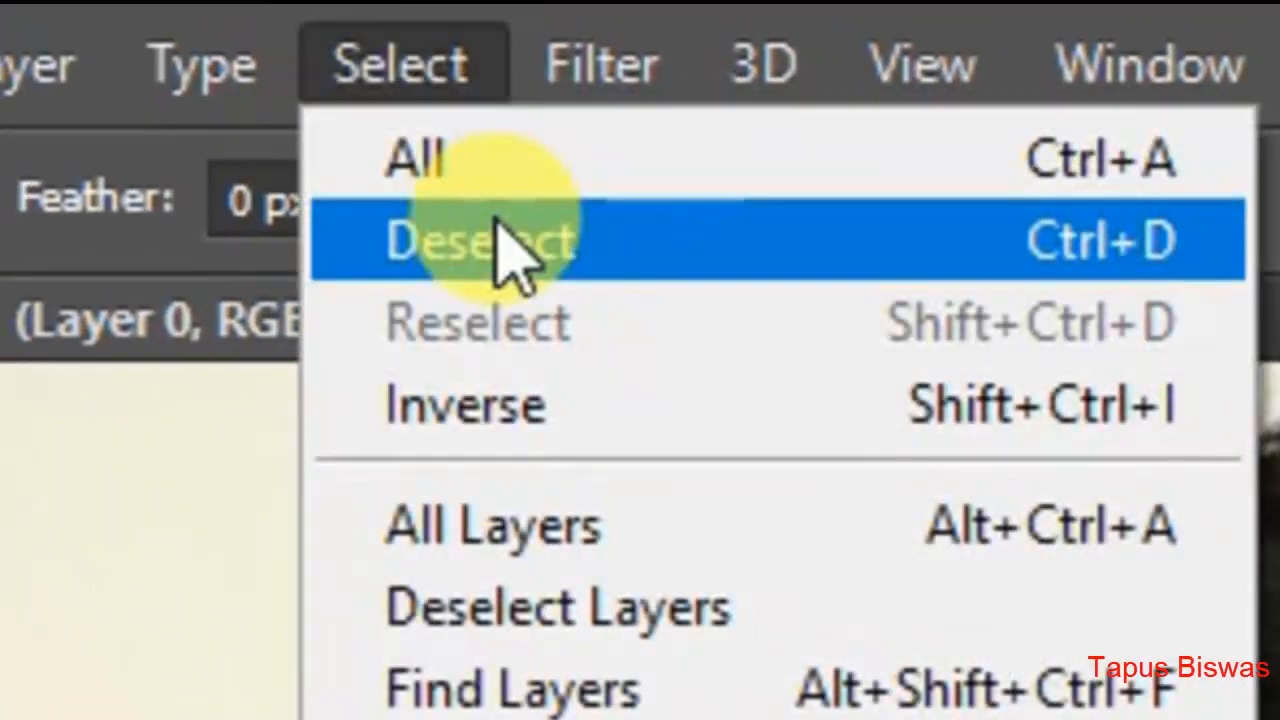
left_click(509, 251)
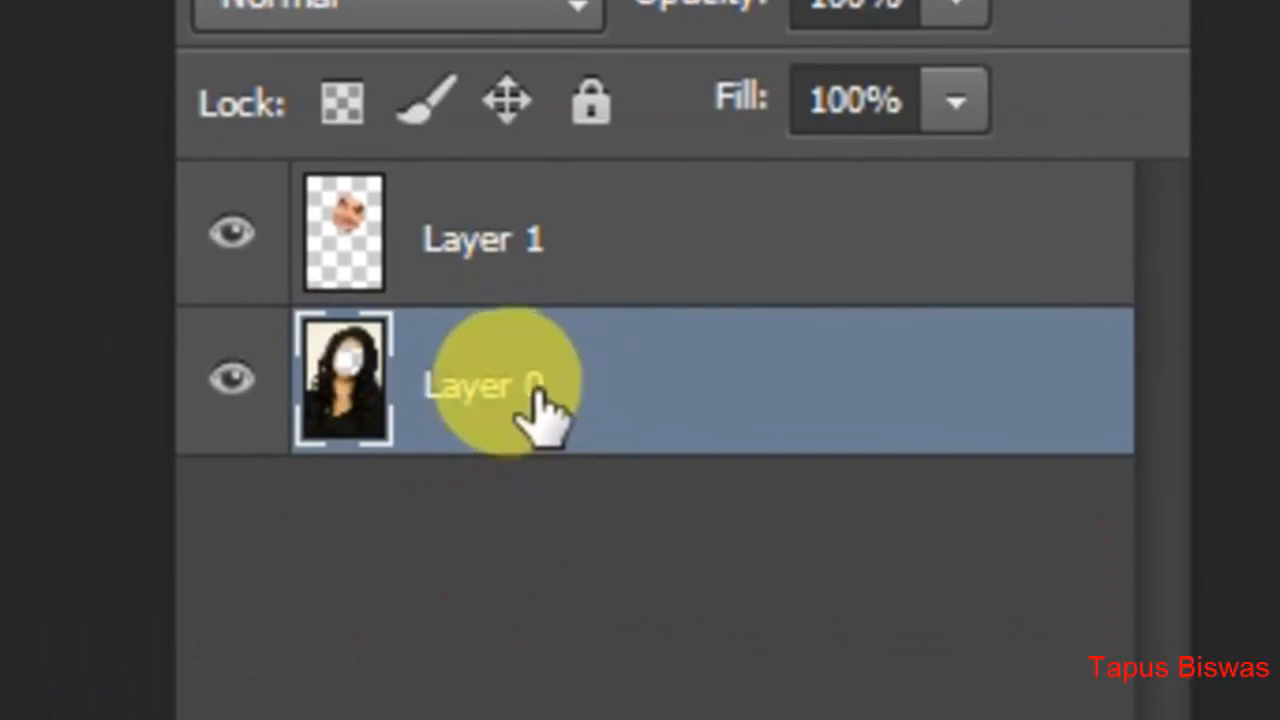
Step: Auto-blend Layer 1 and Layer 0 with the Panorama method and Seamless Tones and Colors enabled
left_click(486, 246, "shift")
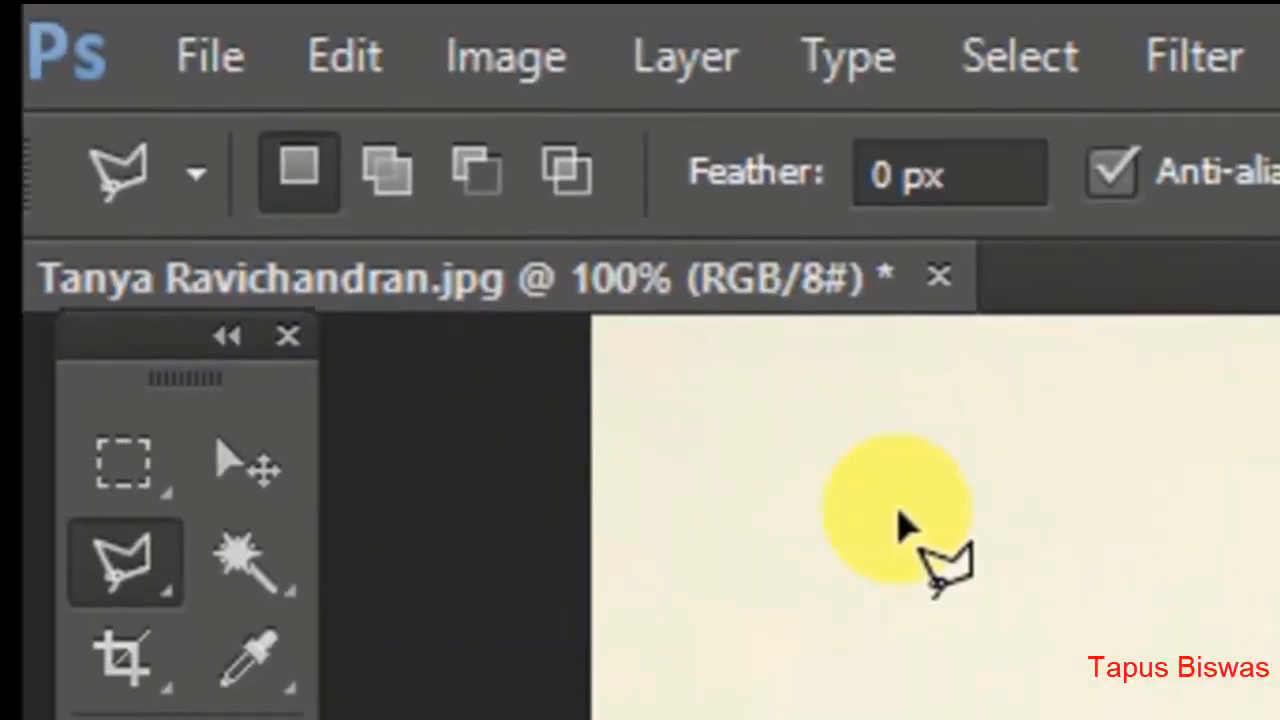
left_click(372, 75)
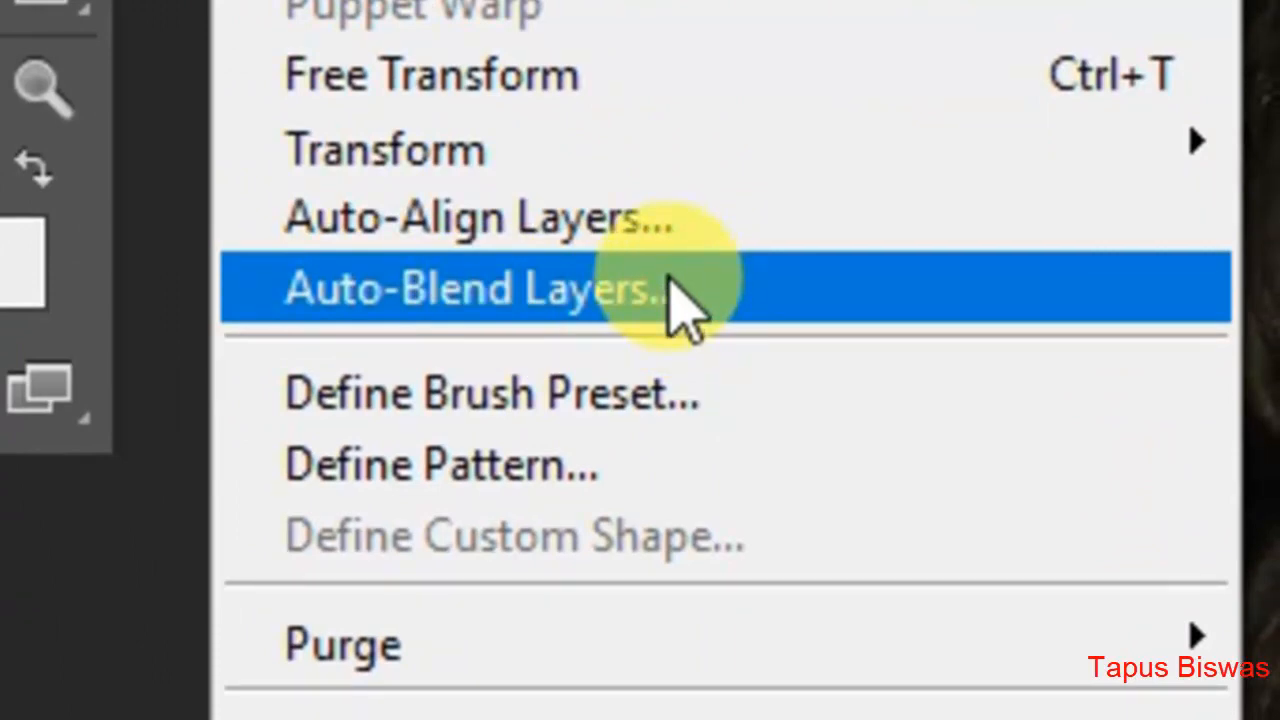
left_click(668, 330)
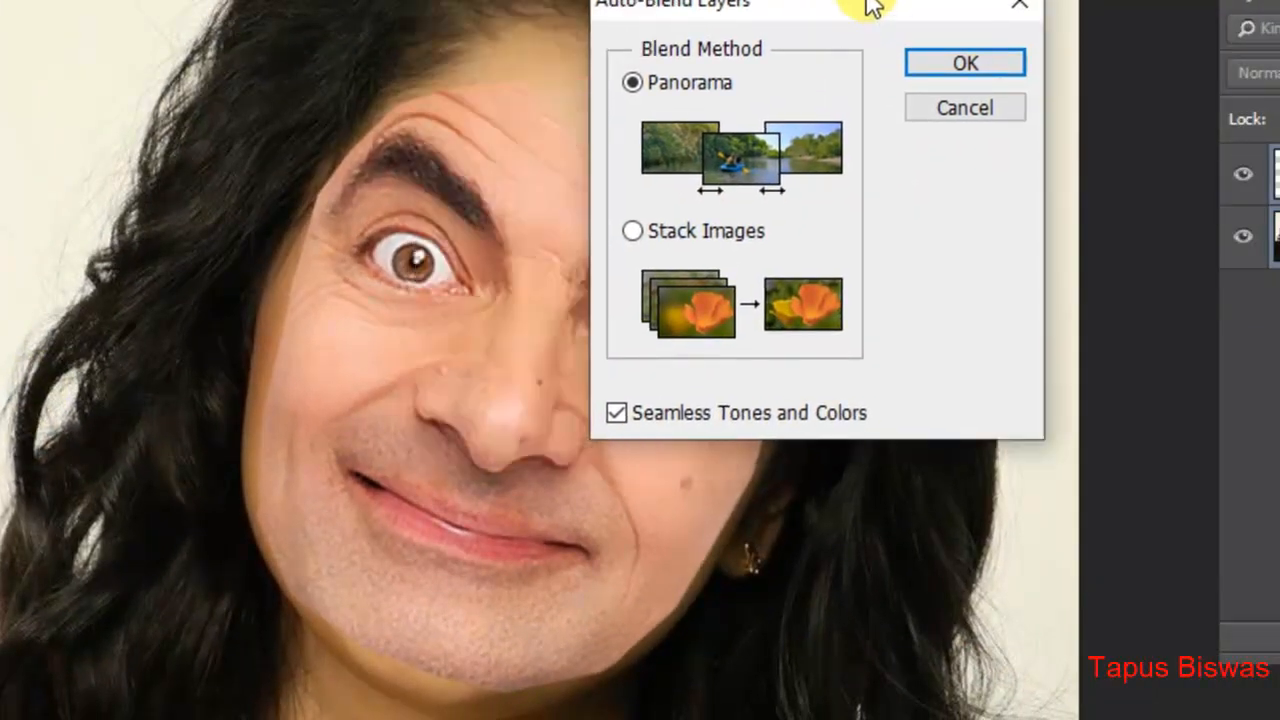
left_click_drag(868, 2, 1162, 0)
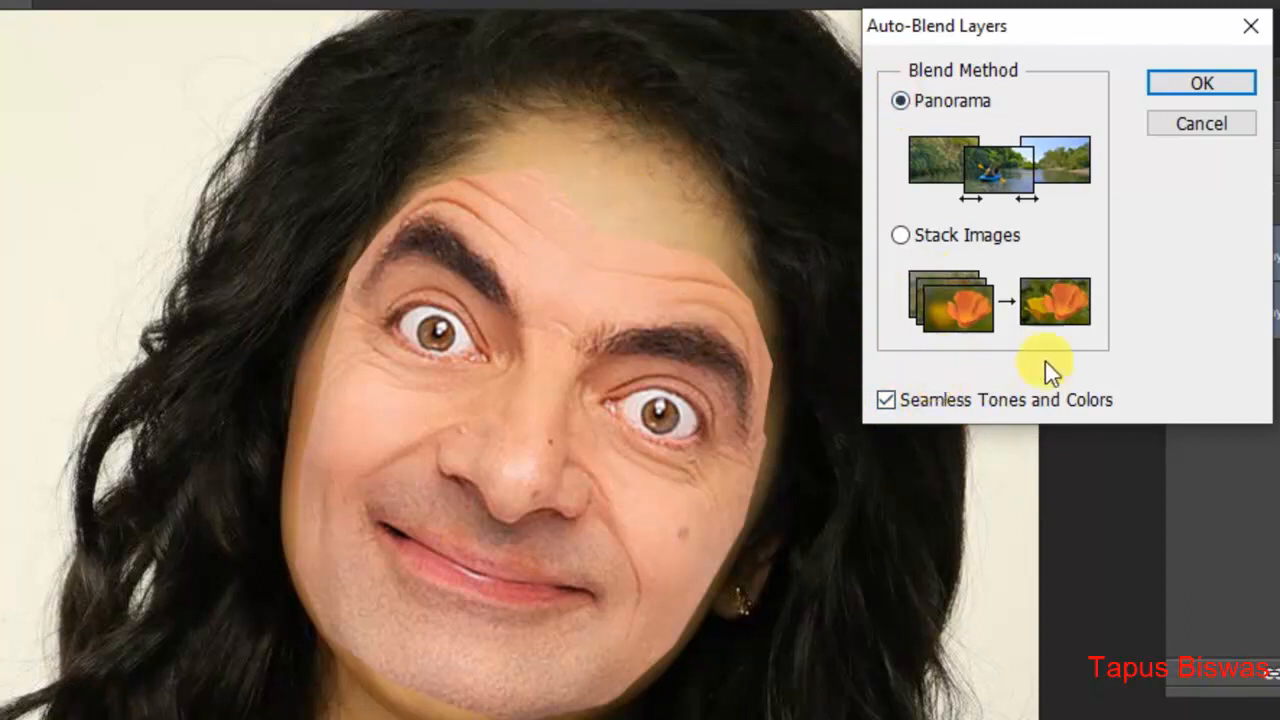
left_click(1205, 84)
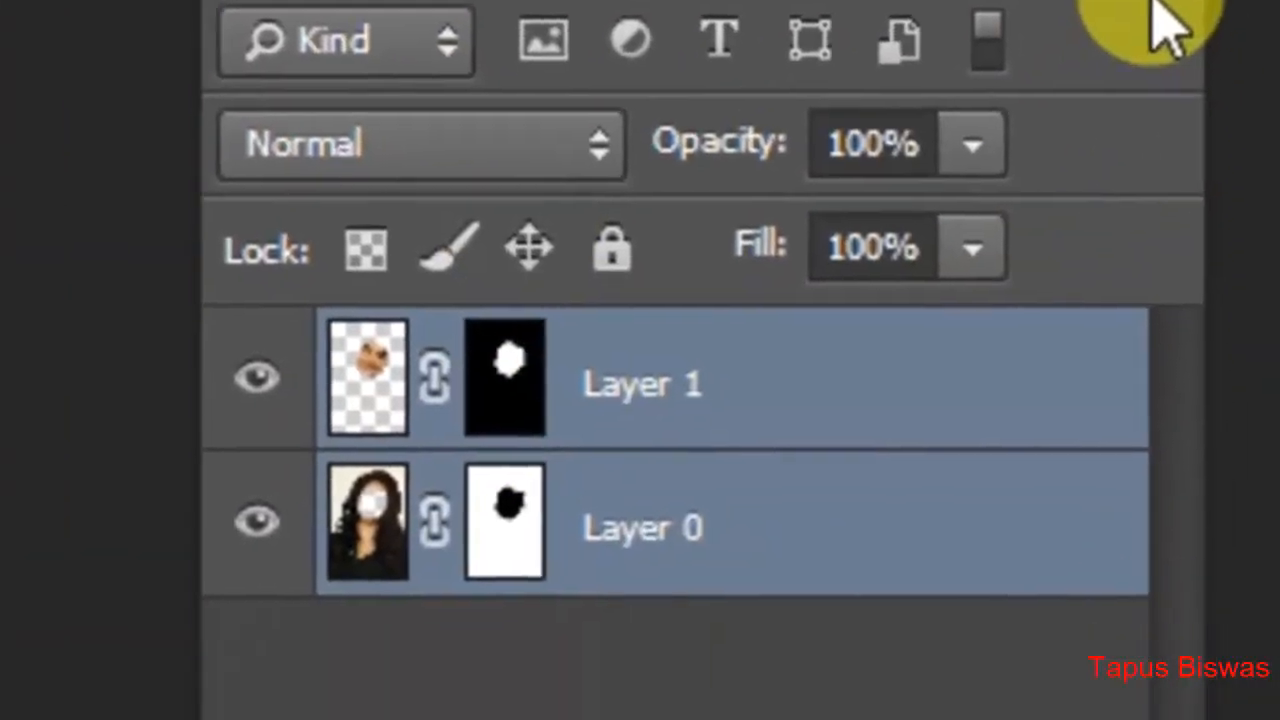
Step: Flatten the blended face and portrait layers into a single image
left_click(1180, 80)
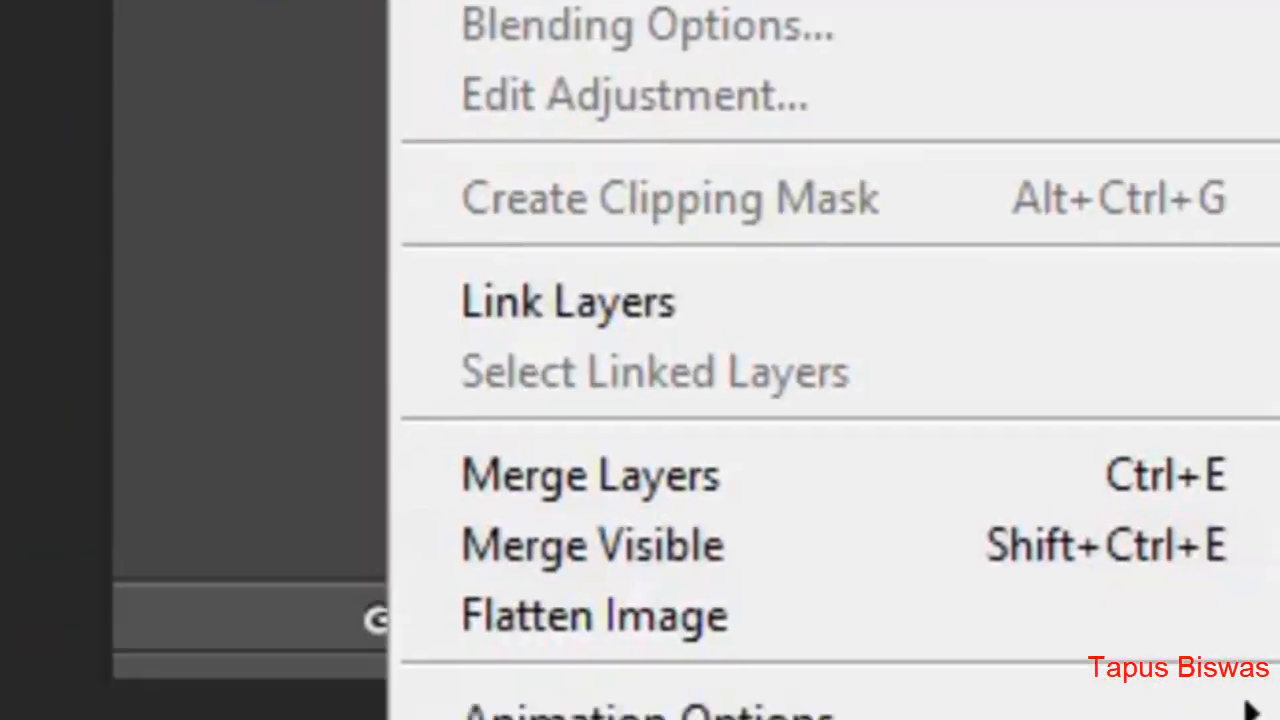
left_click(806, 398)
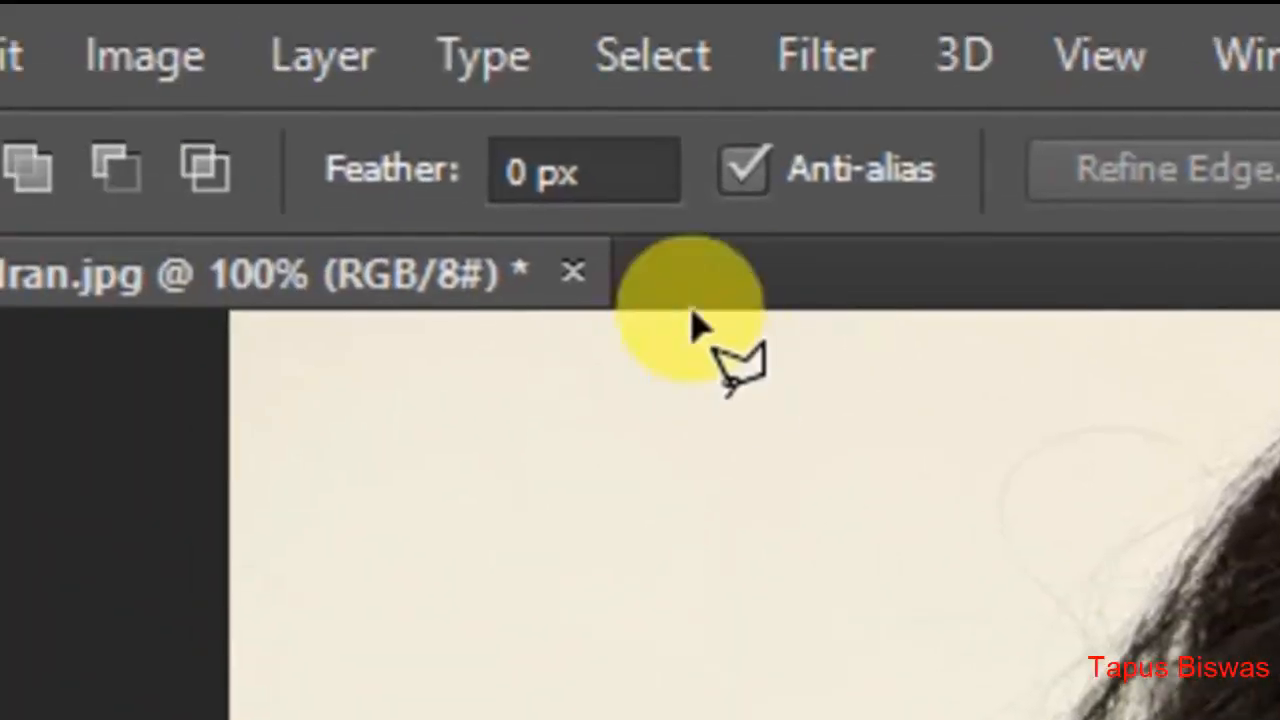
Step: Merge the visible layers and copy the entire merged portrait to the clipboard
left_click(305, 62)
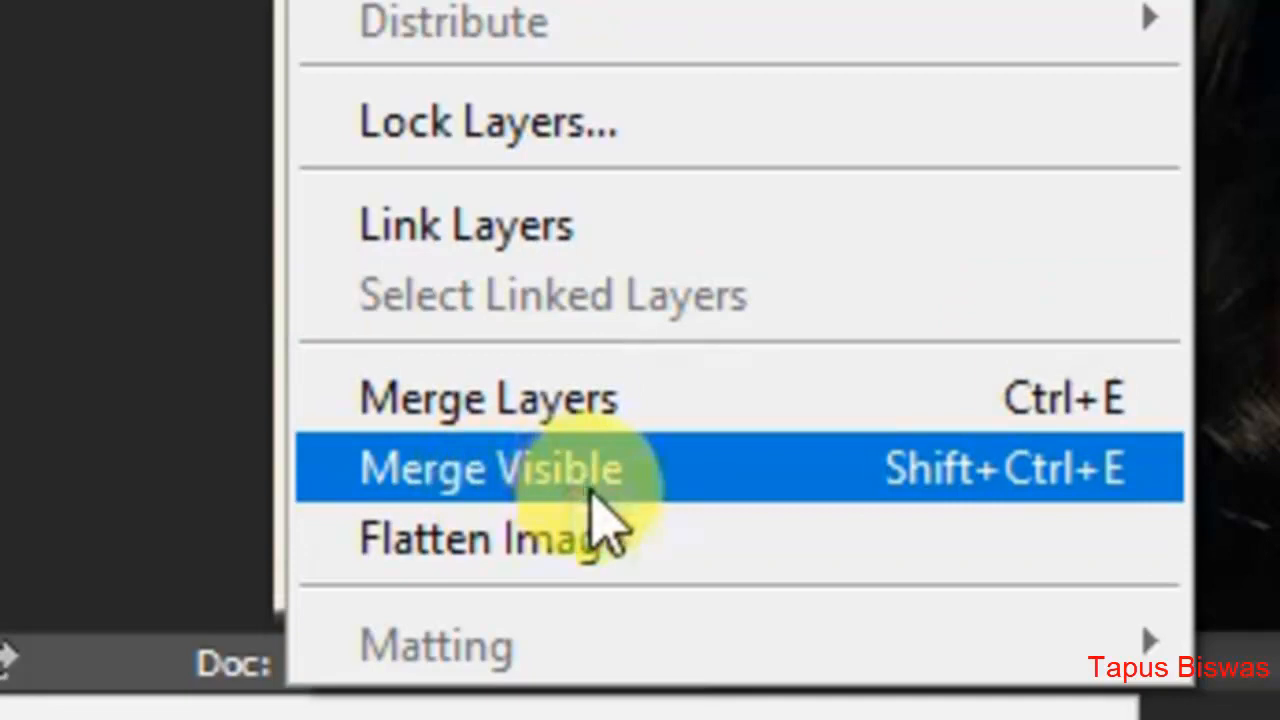
left_click(591, 489)
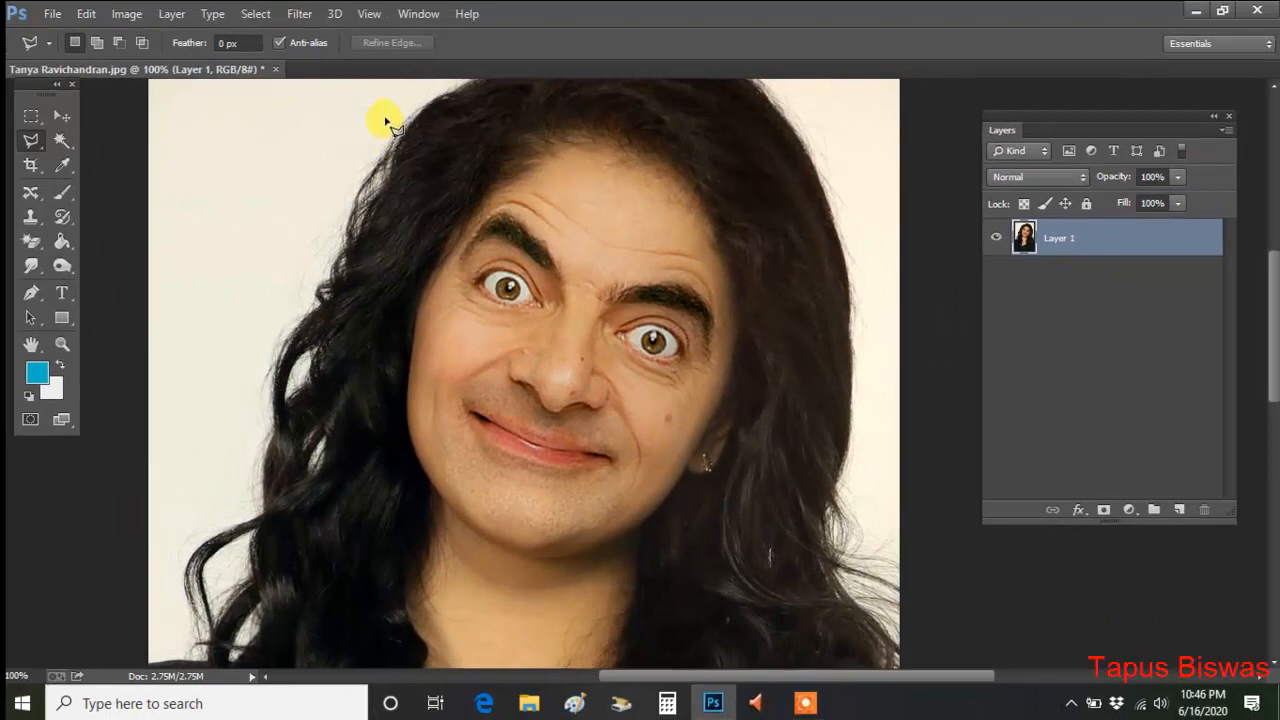
left_click(259, 34)
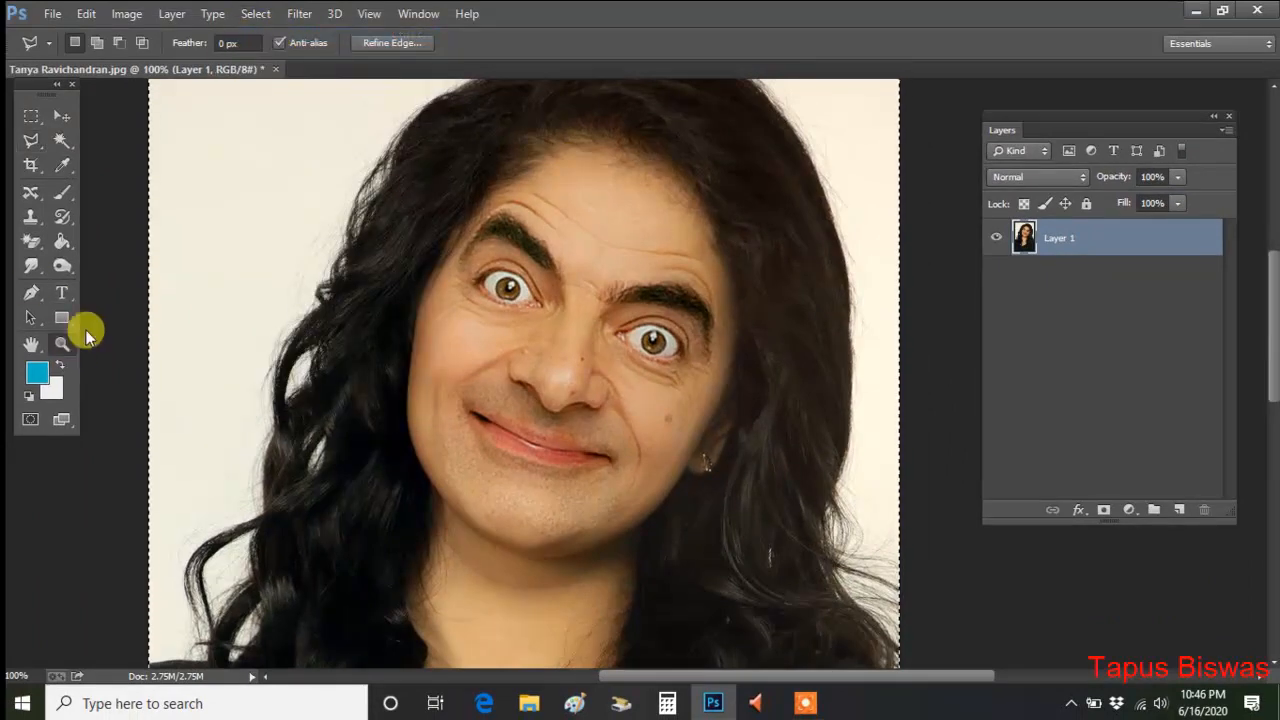
left_click(62, 343)
left_click(537, 42)
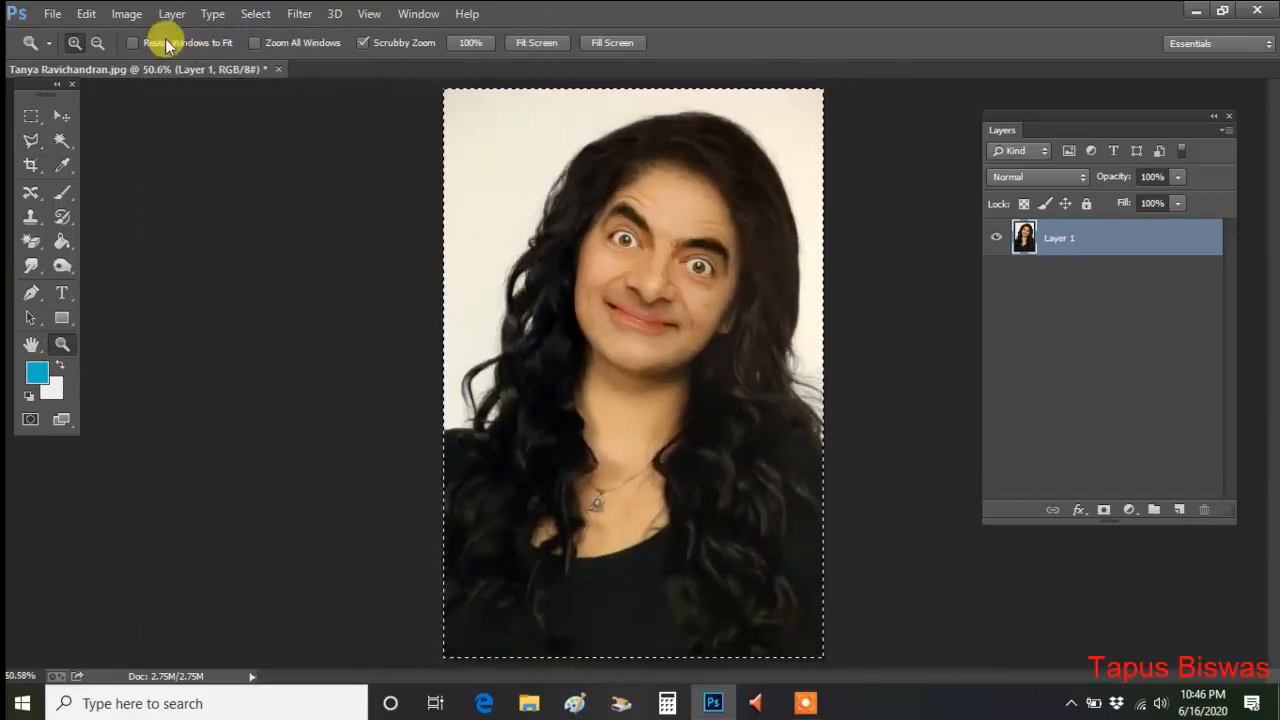
left_click(87, 14)
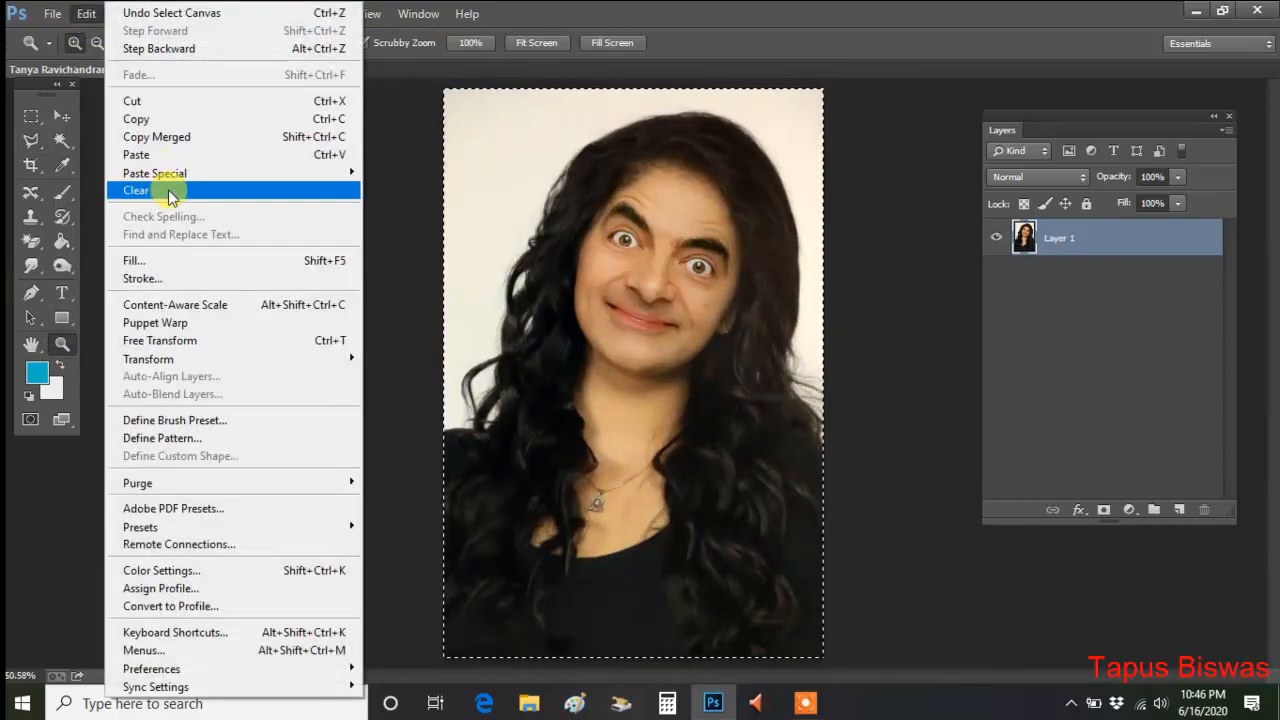
left_click(150, 119)
Step: Close the edited portrait without saving and create a new white 1600 × 1200 pixel document
key("ctrl+w")
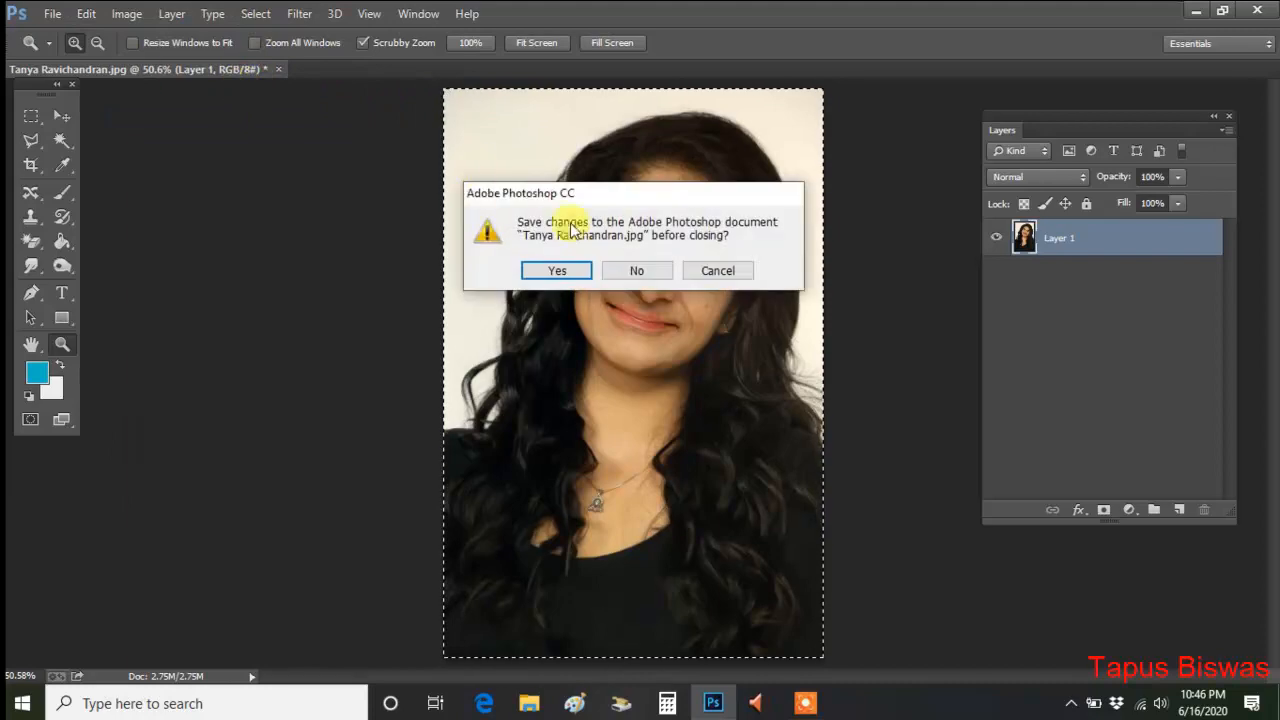
left_click(640, 267)
left_click(52, 14)
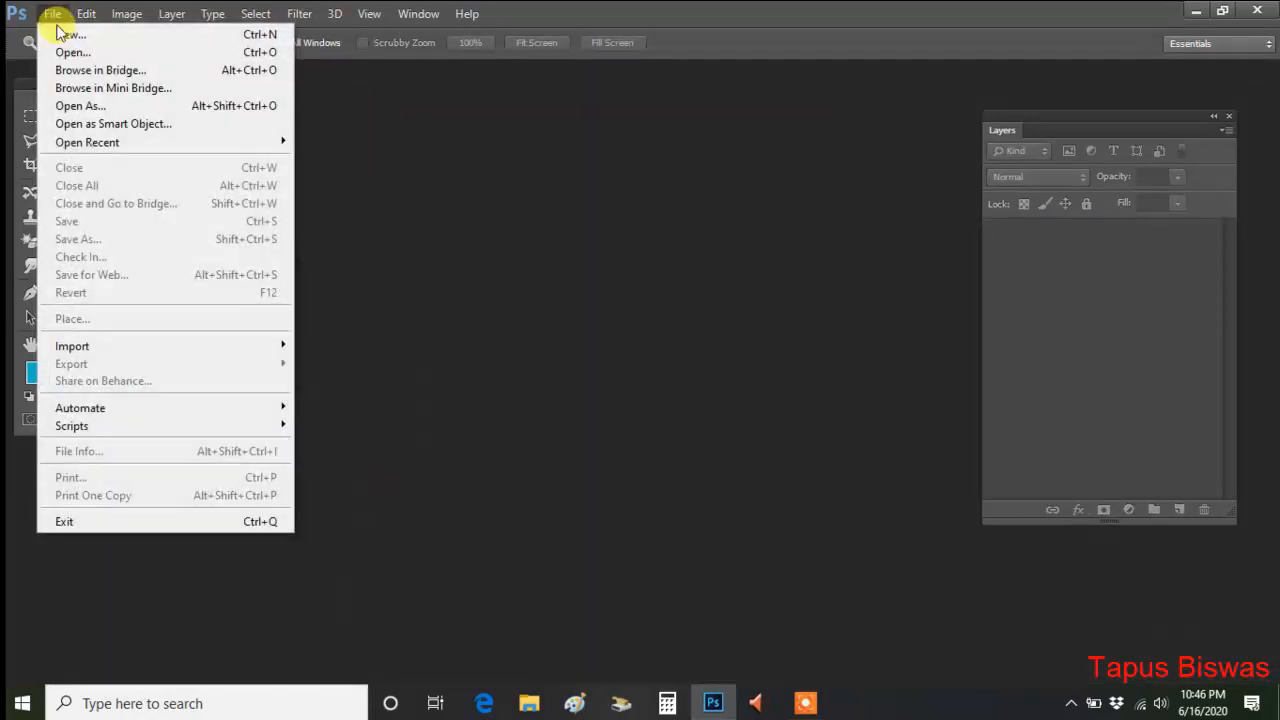
left_click(57, 30)
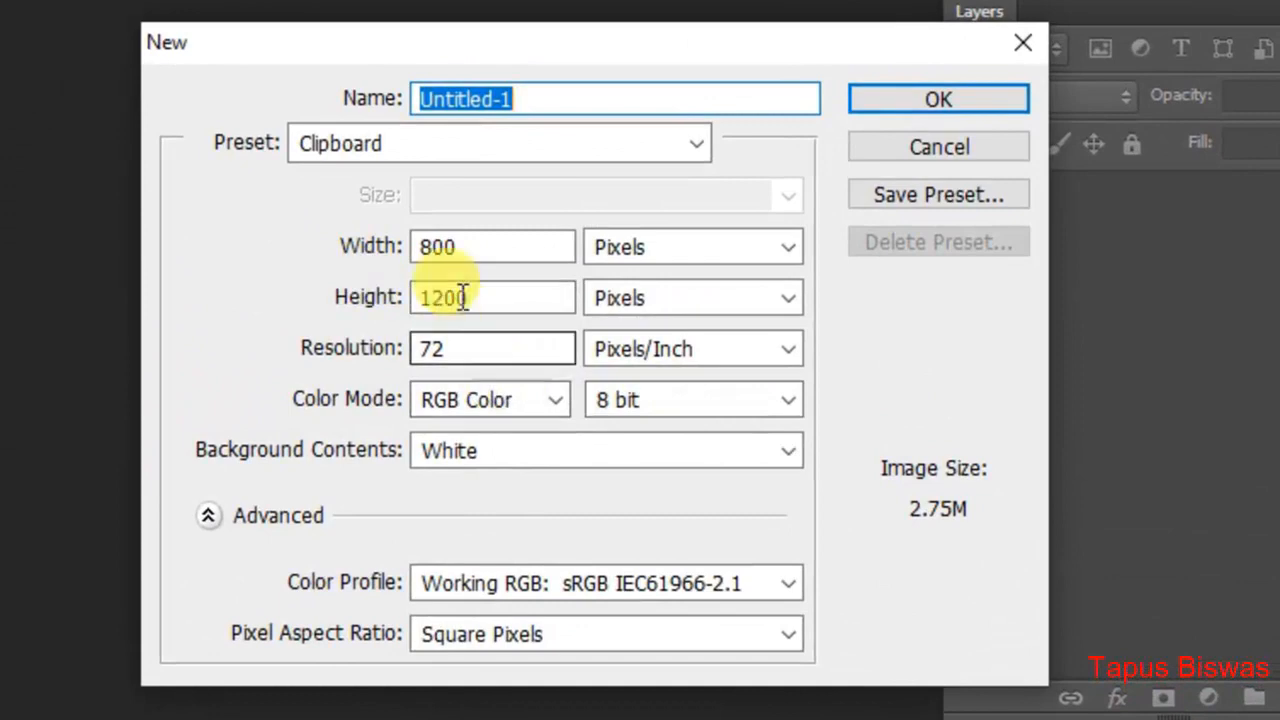
left_click(375, 250)
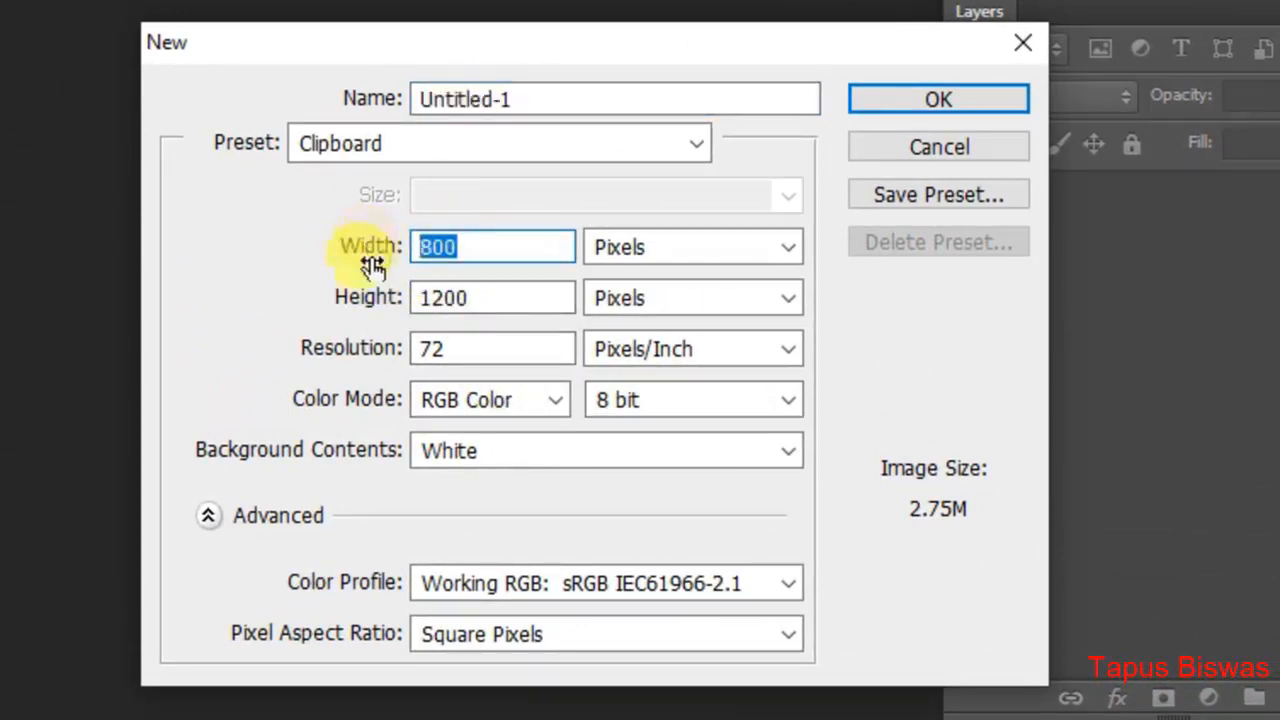
type("1600")
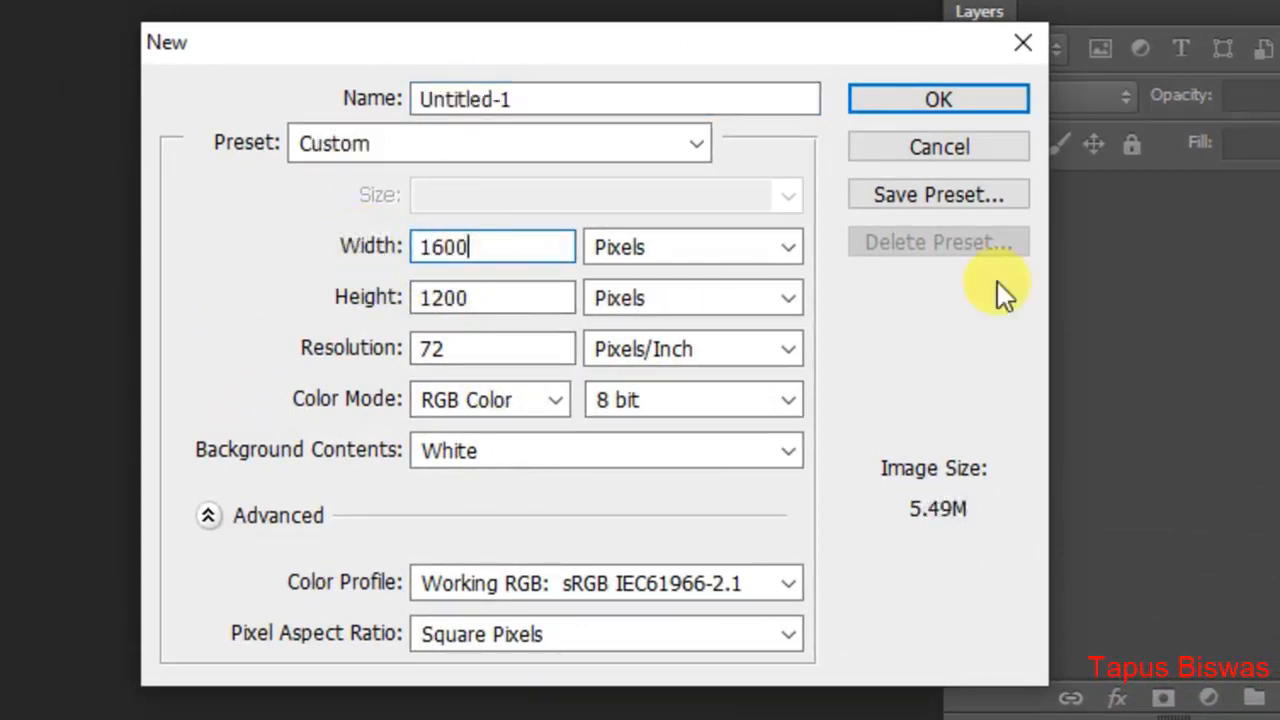
left_click(941, 100)
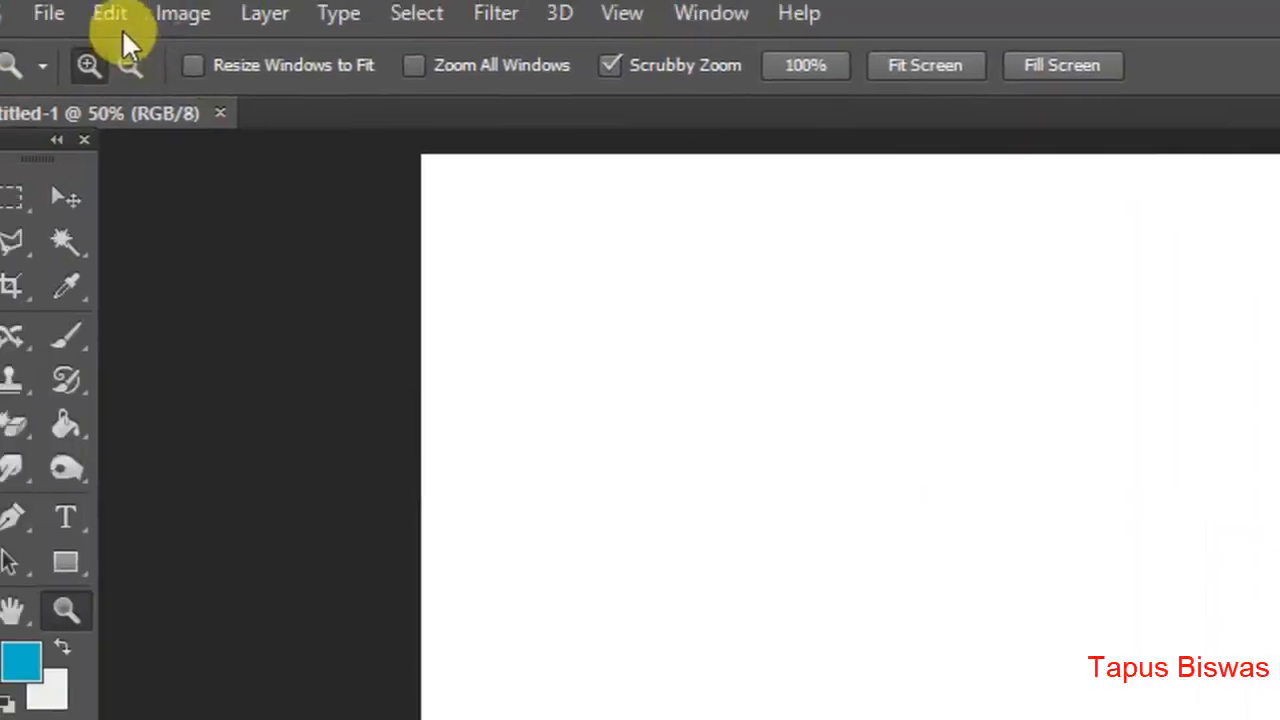
Step: Paste the face-swapped portrait into the new document and move it to fill the canvas's left half
left_click(118, 14)
left_click(268, 280)
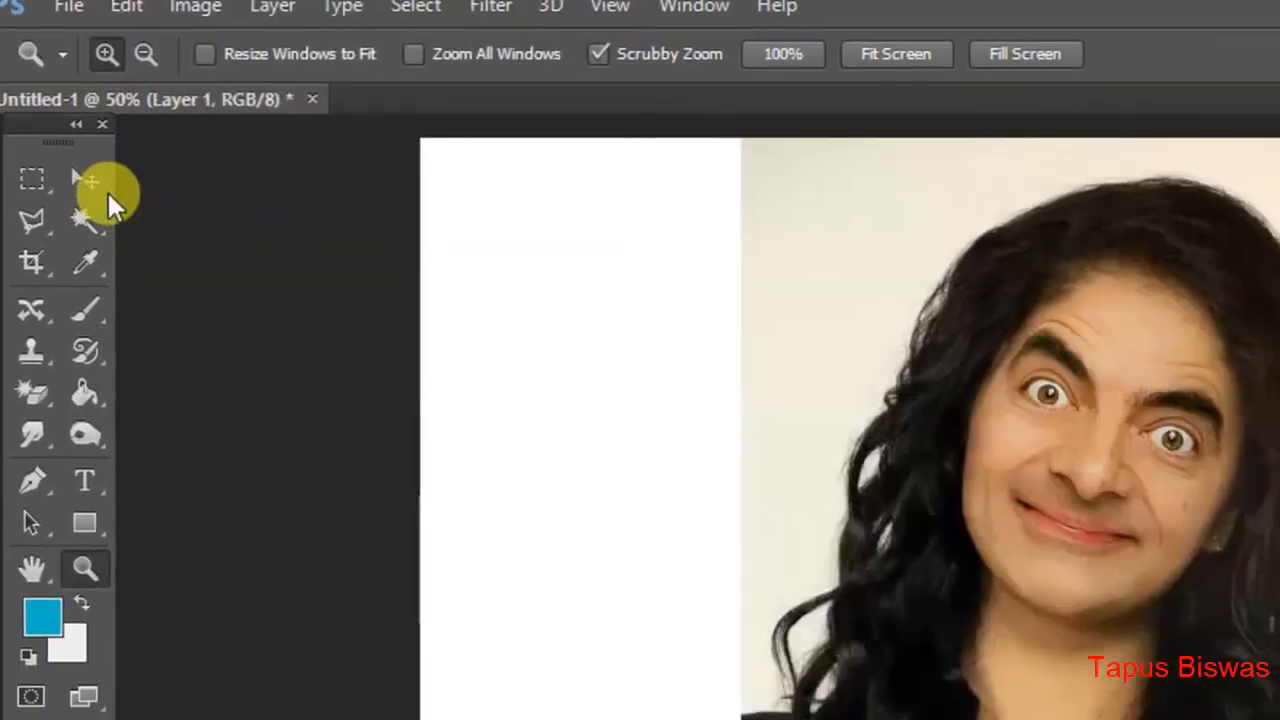
left_click(112, 210)
left_click_drag(571, 193, 462, 200)
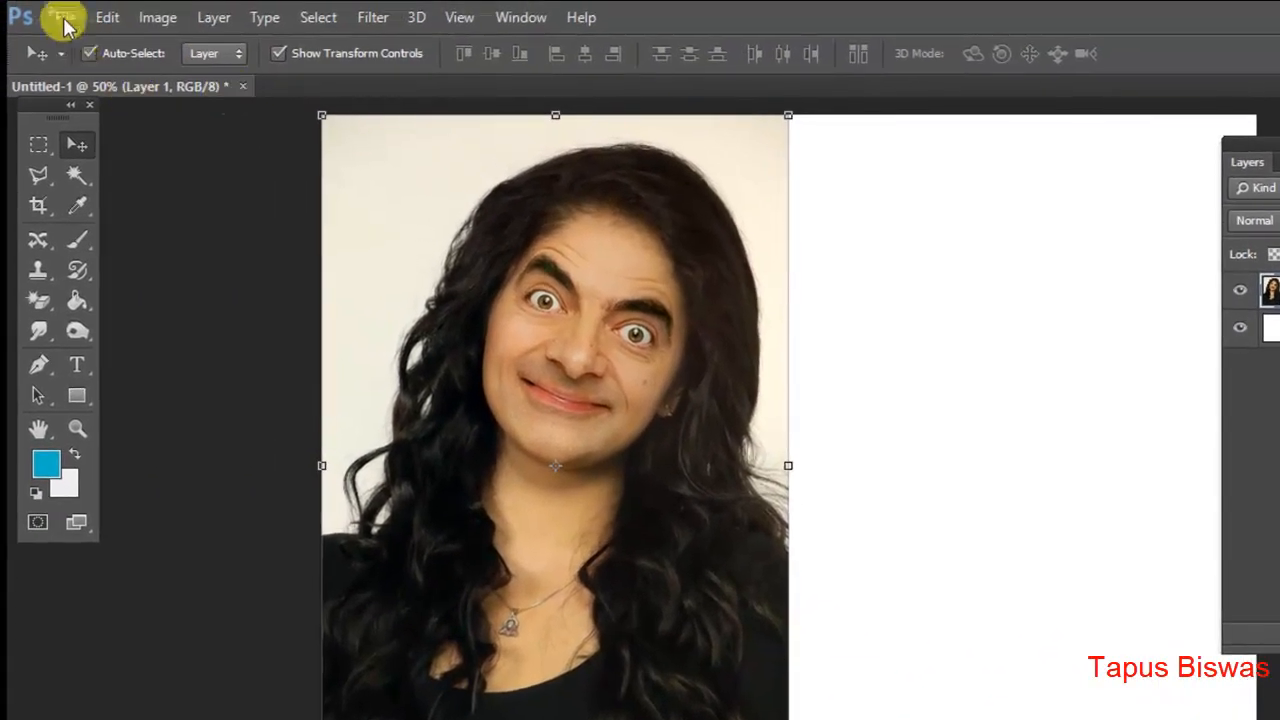
Step: Open the original unedited portrait from the Project Photo folder
left_click(62, 17)
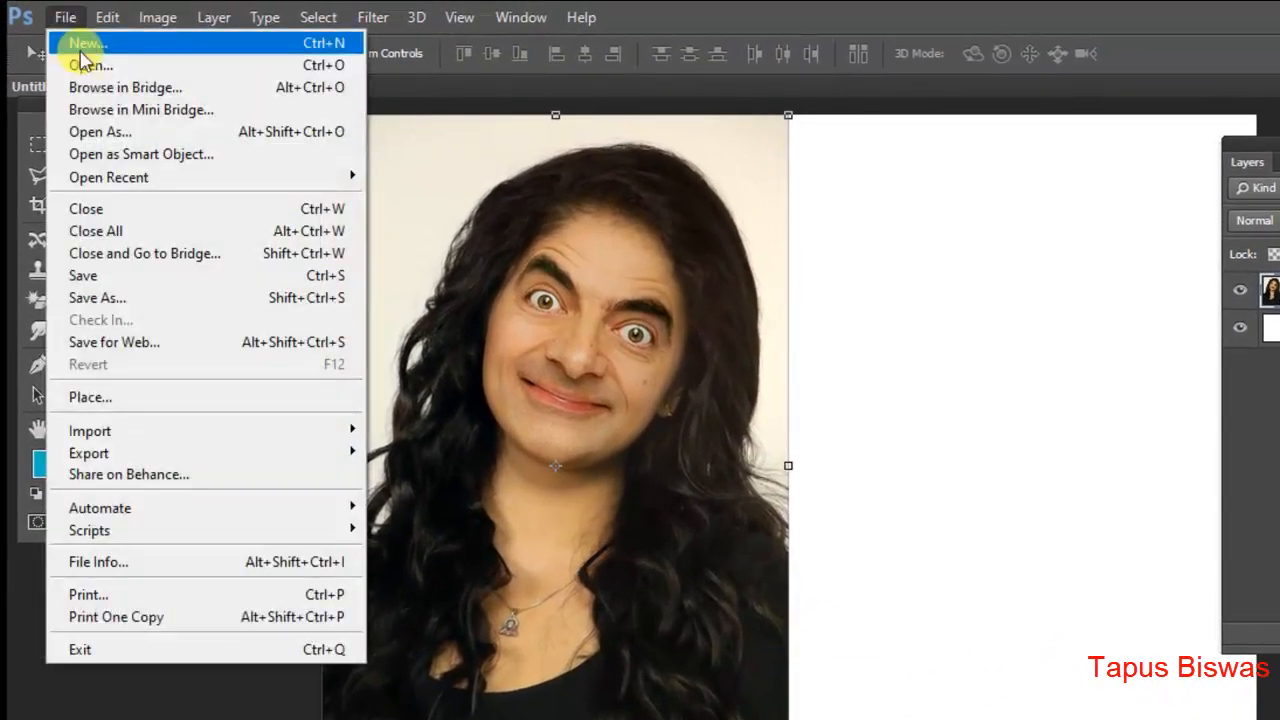
left_click(92, 65)
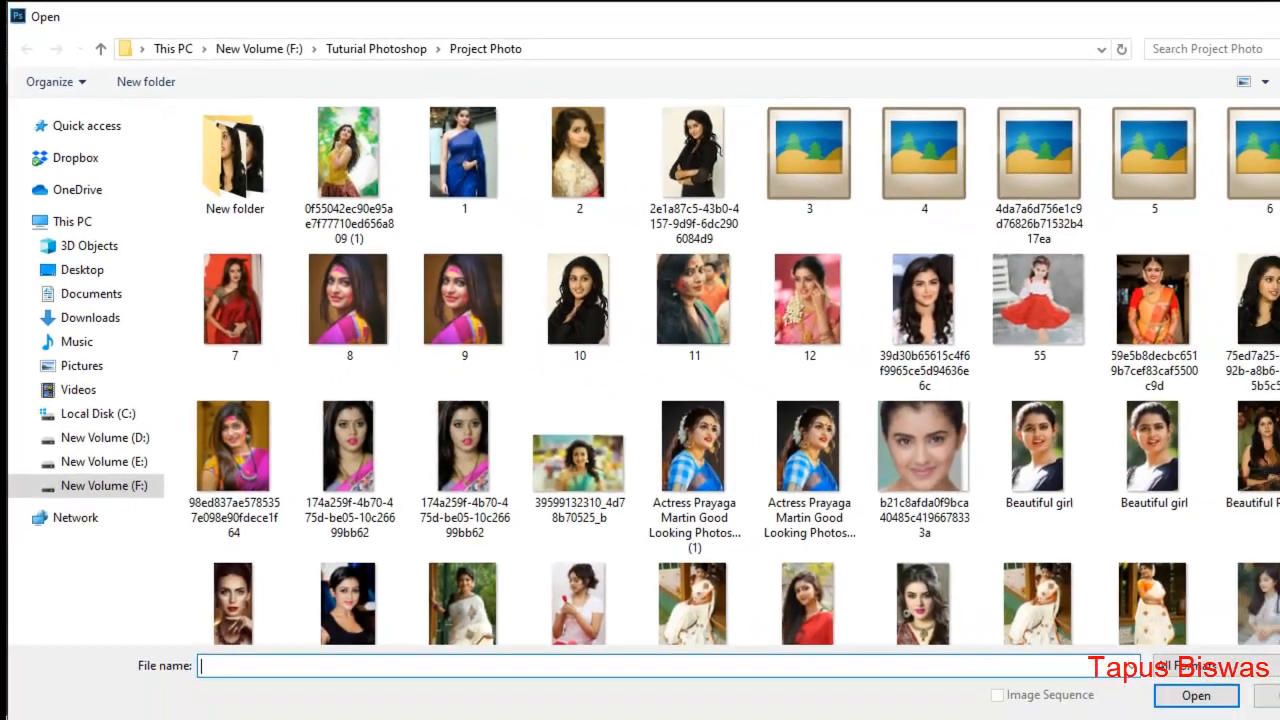
scroll(1249, 512, "down", 5)
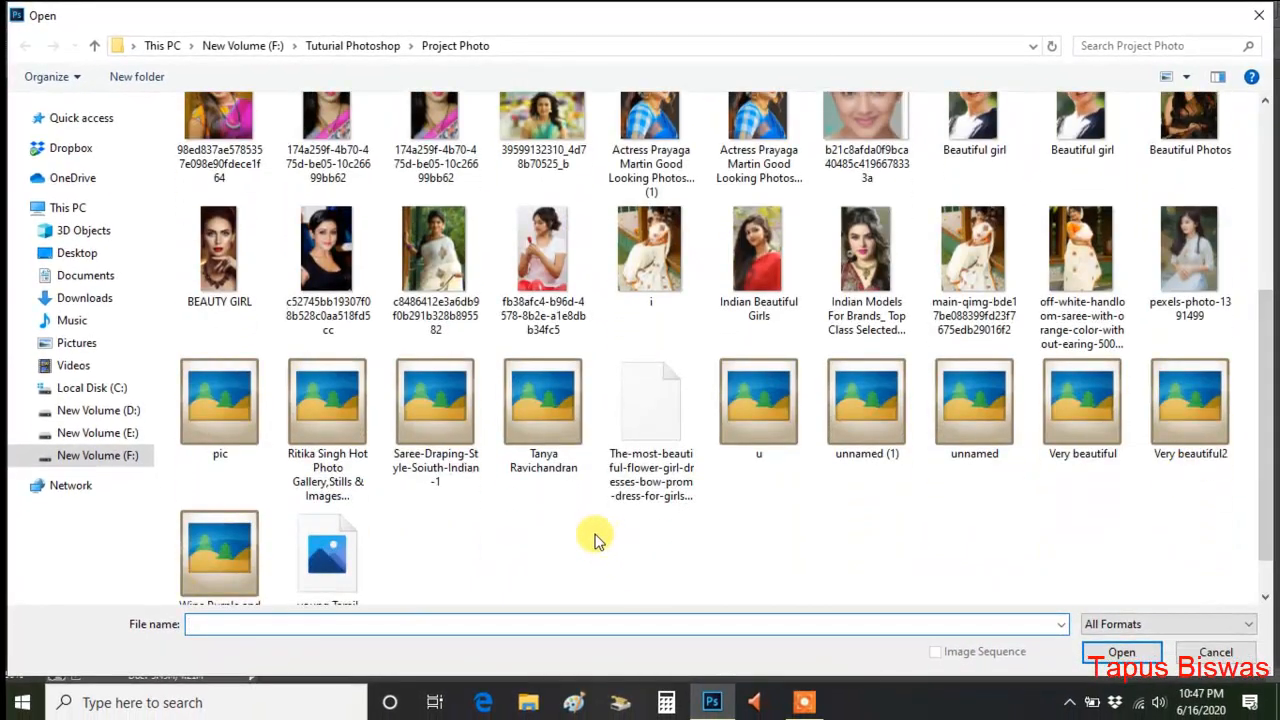
left_click(544, 419)
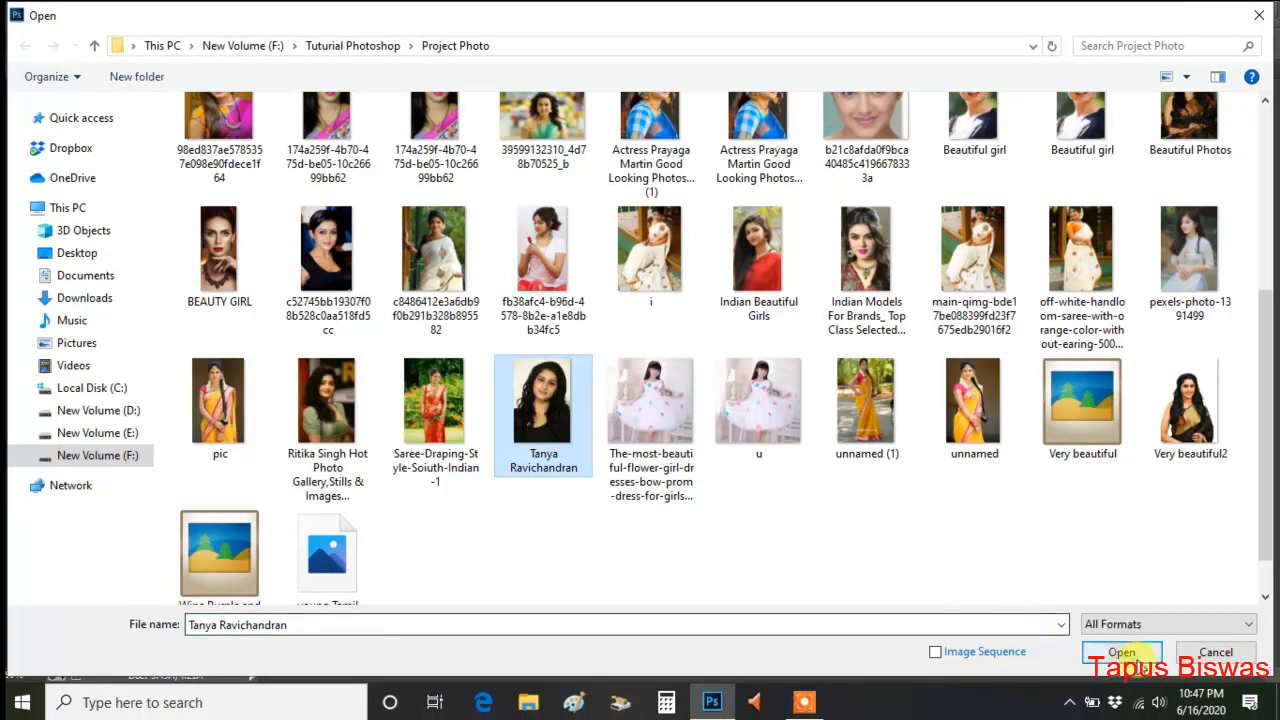
left_click(1122, 653)
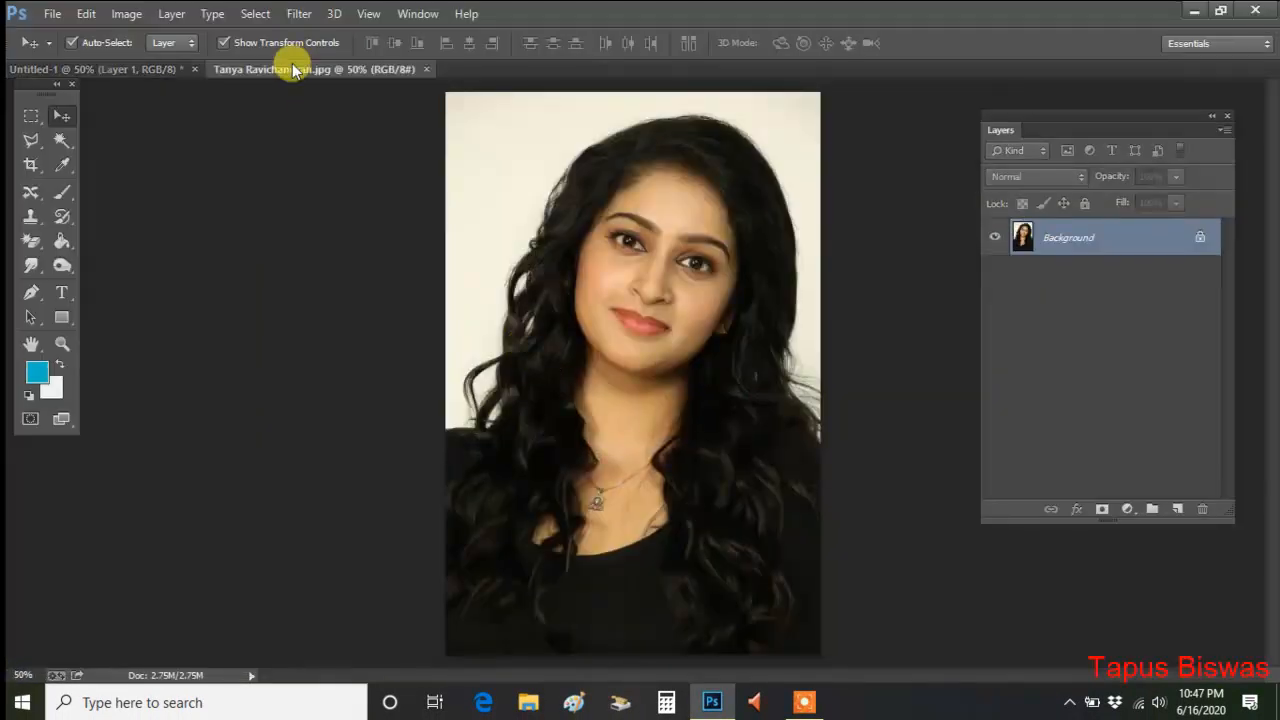
Step: Copy the entire original portrait and close its document
left_click(262, 16)
left_click(266, 31)
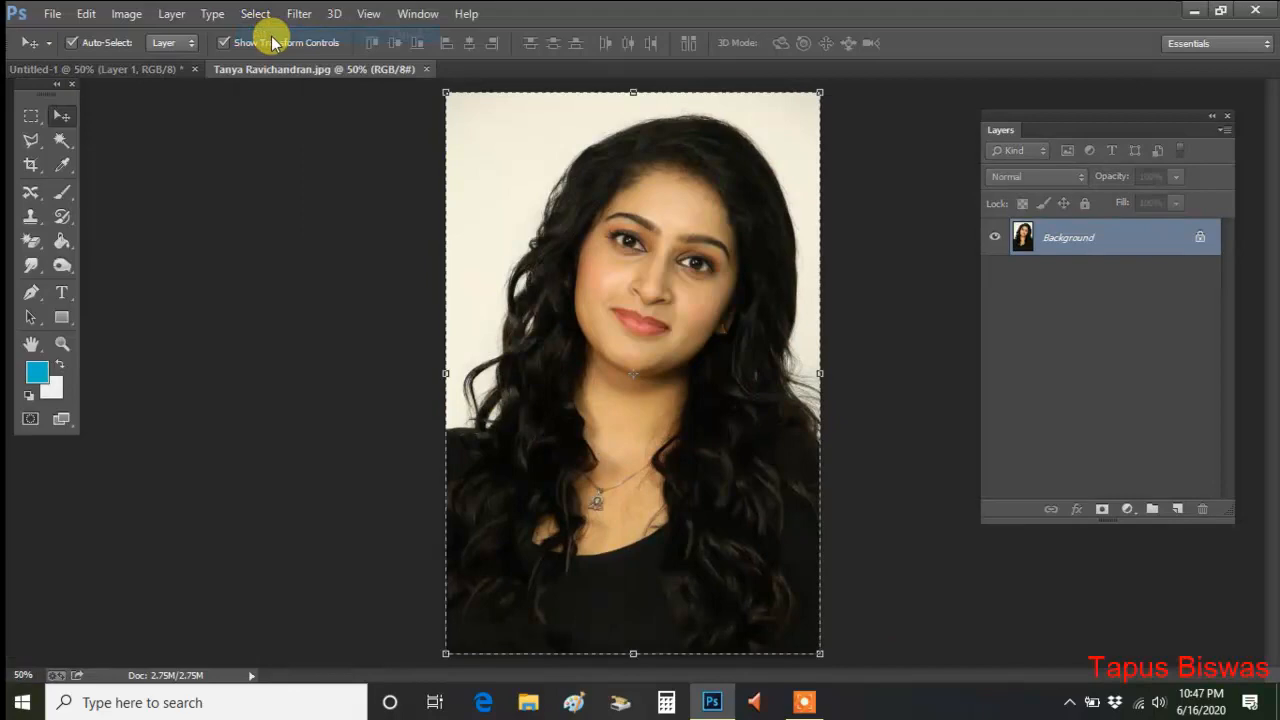
left_click(90, 16)
left_click(132, 118)
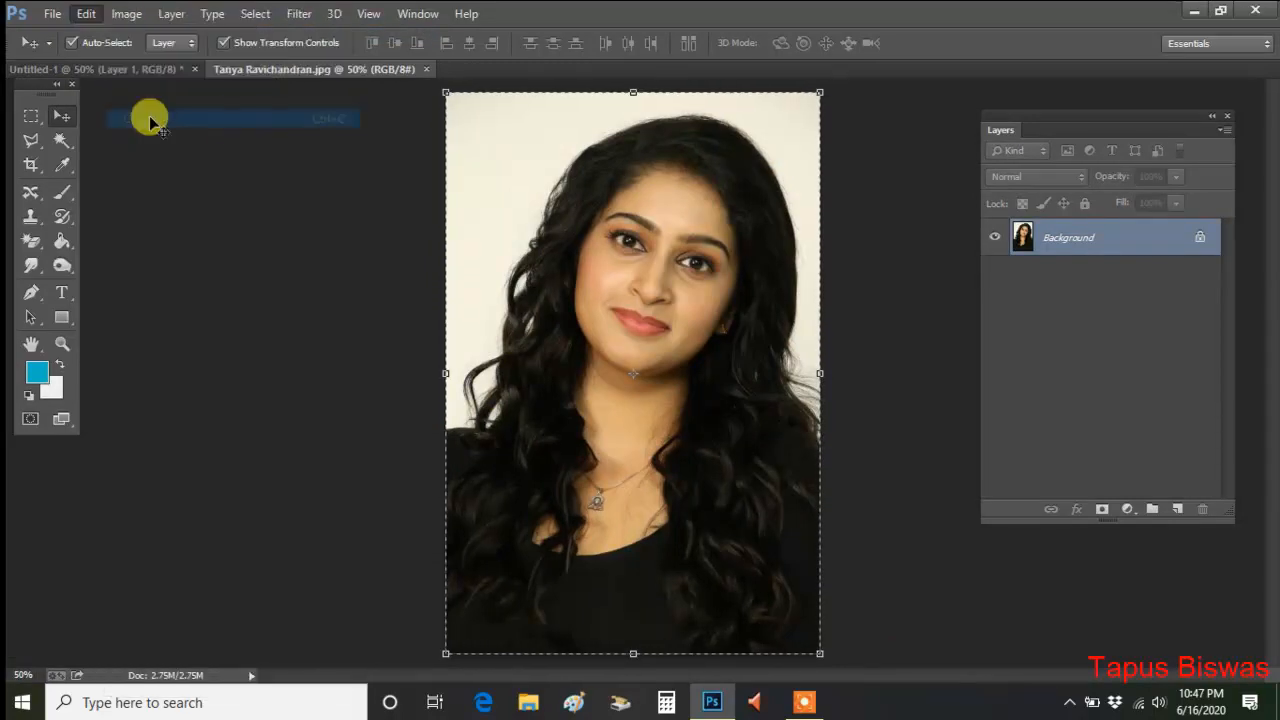
left_click(425, 70)
Step: Paste the original portrait and, with the Layers panel closed, move it to fill the canvas's right half
left_click(86, 14)
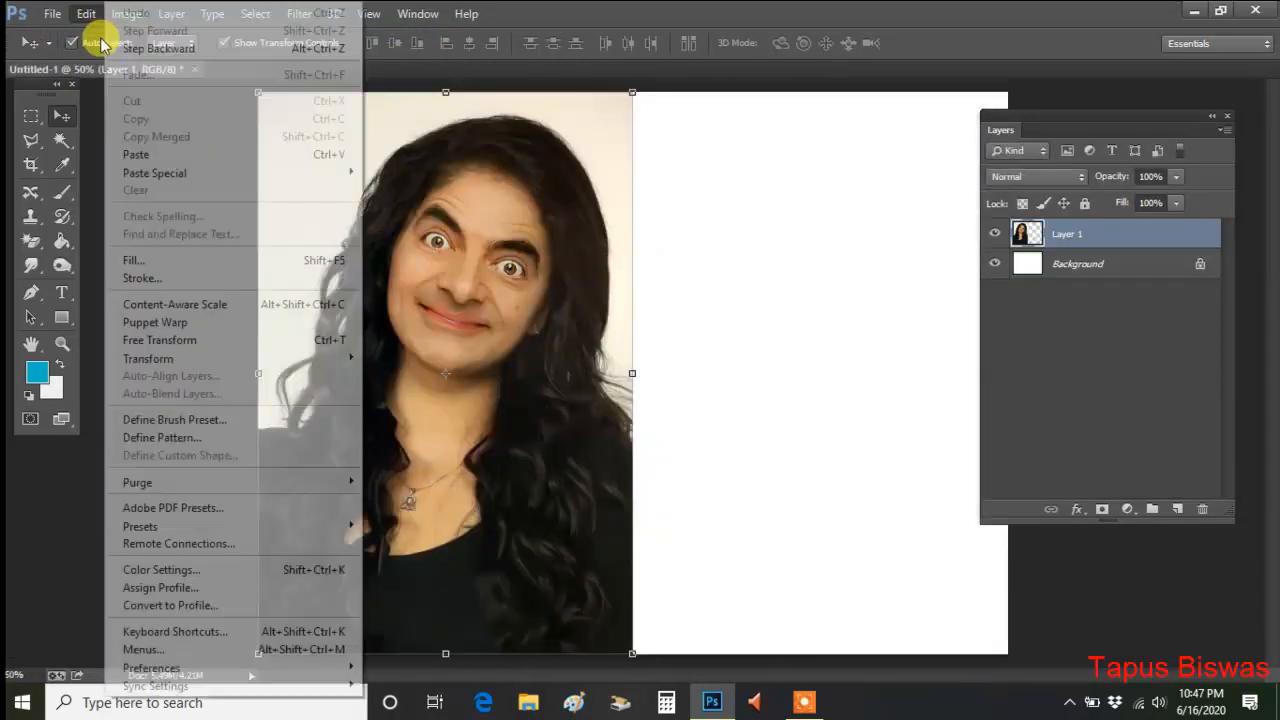
left_click(150, 154)
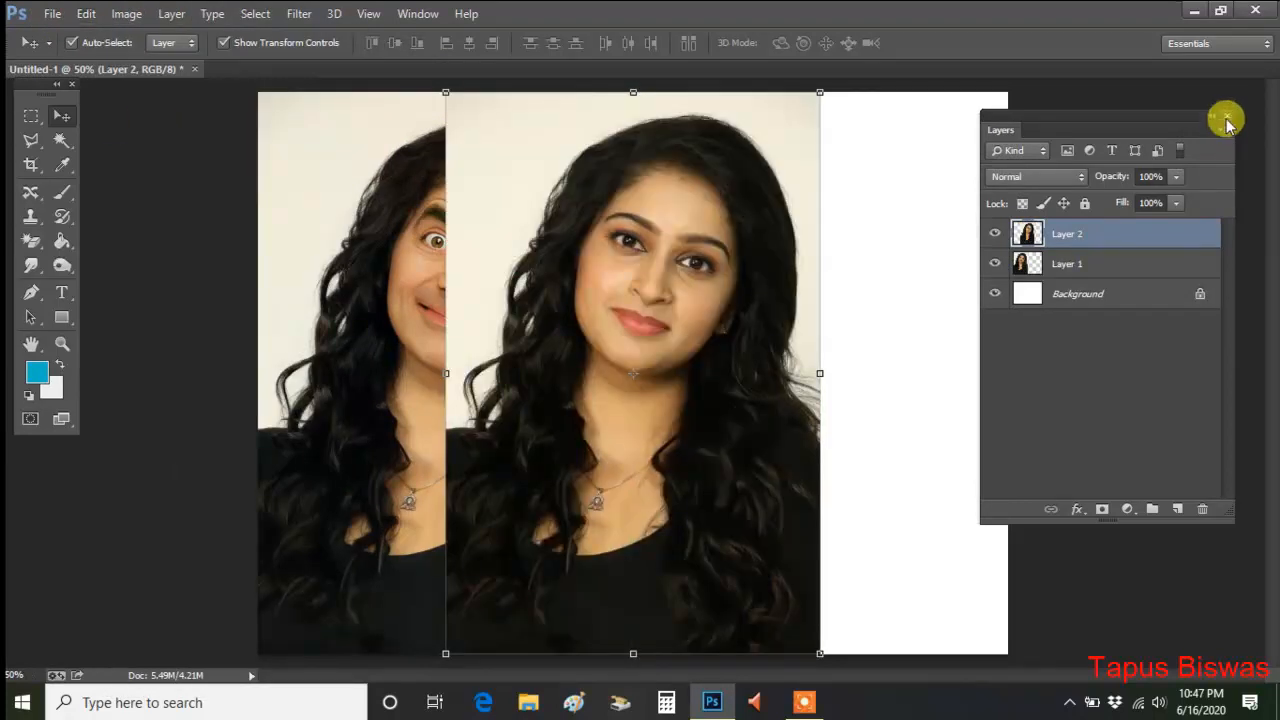
left_click(1226, 117)
left_click_drag(760, 240, 890, 240)
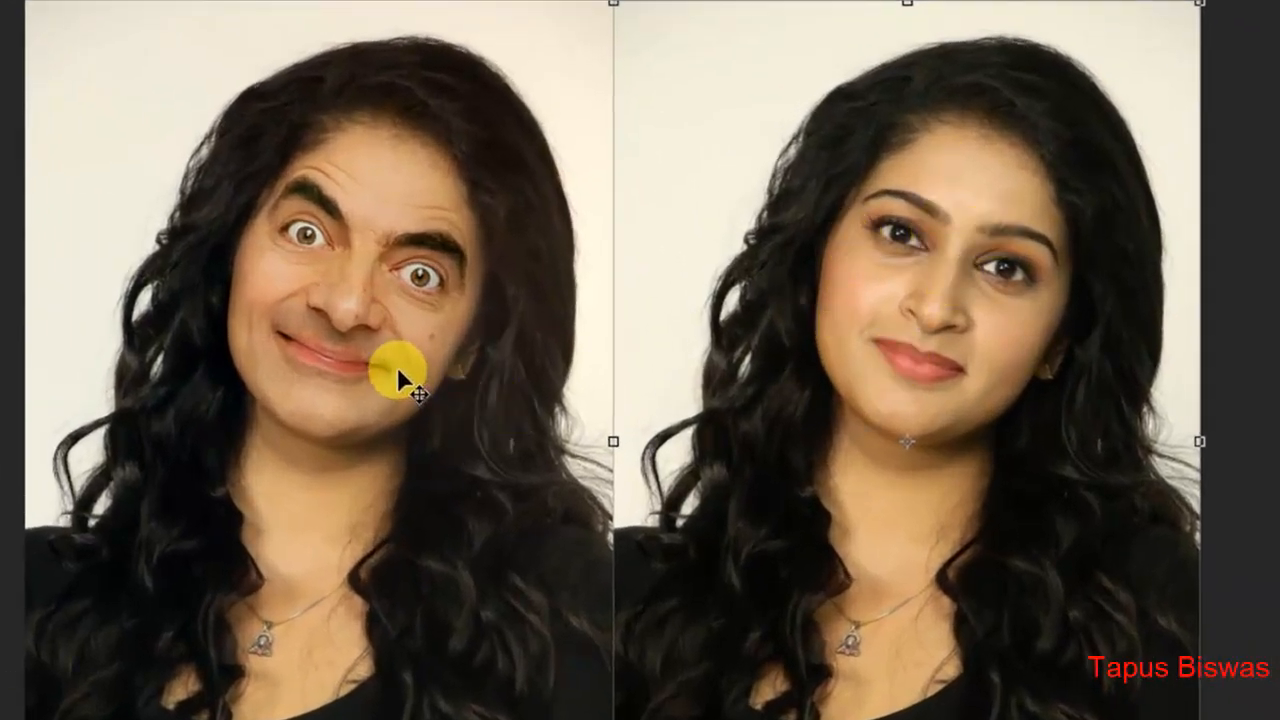
Step: Examine the swapped face's forehead, eyes and hairline up close, and view both portraits side by side
key("z")
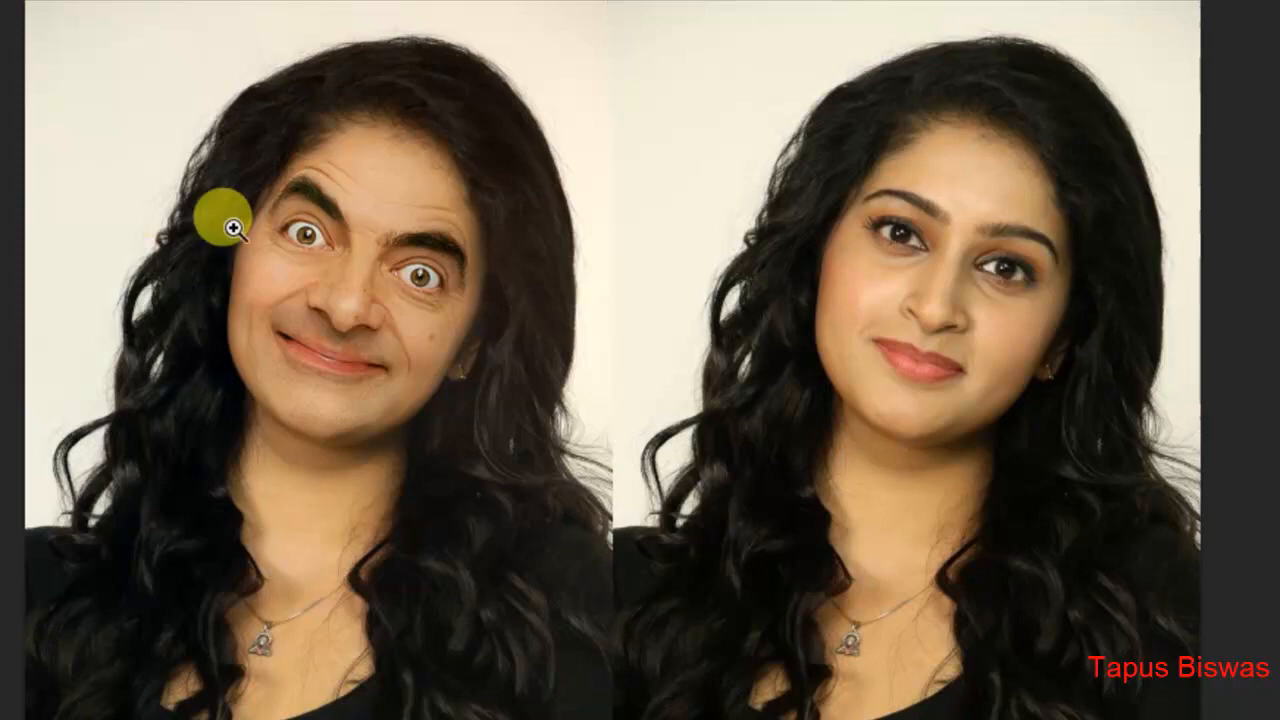
left_click(417, 231)
left_click(326, 166)
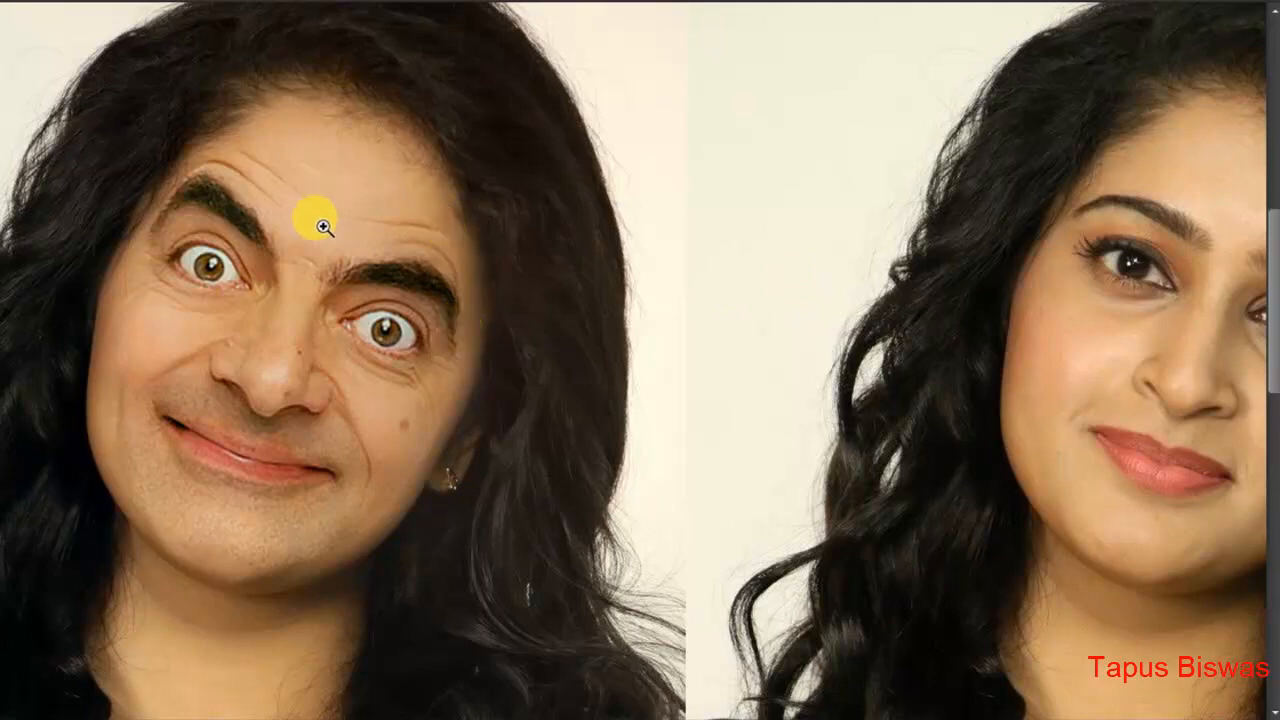
left_click(329, 190)
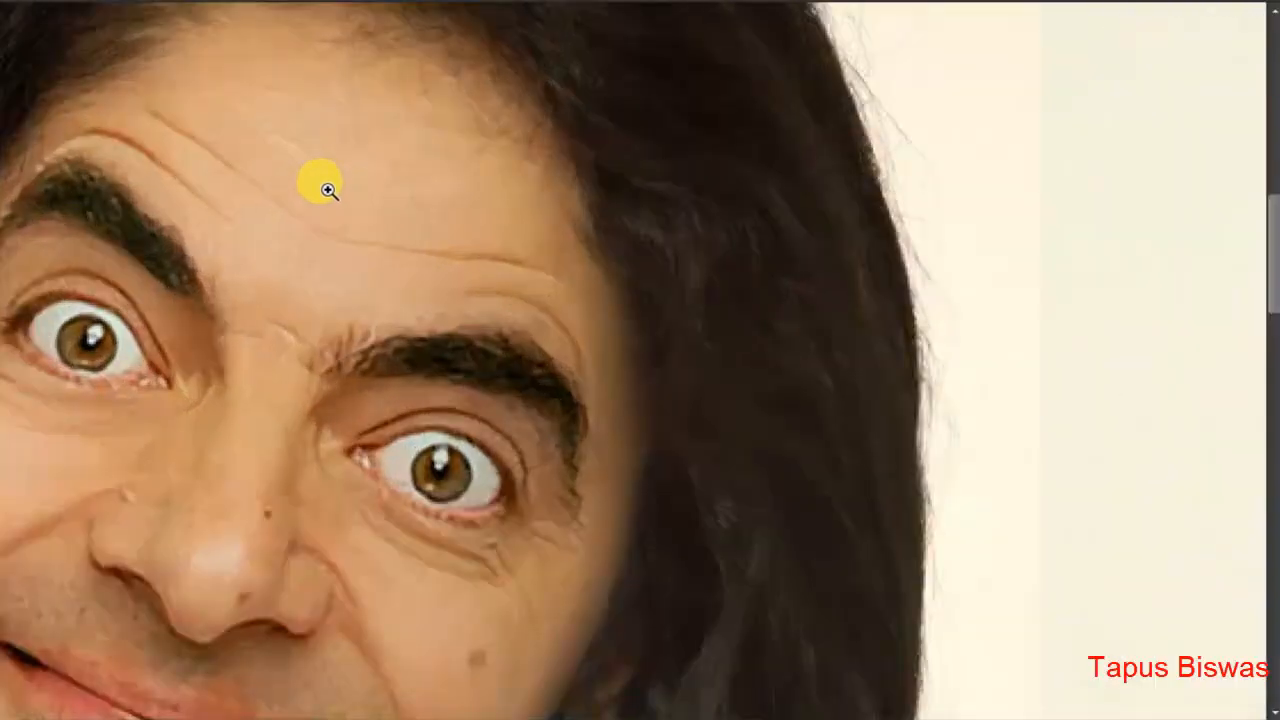
scroll(312, 210, "up", 1)
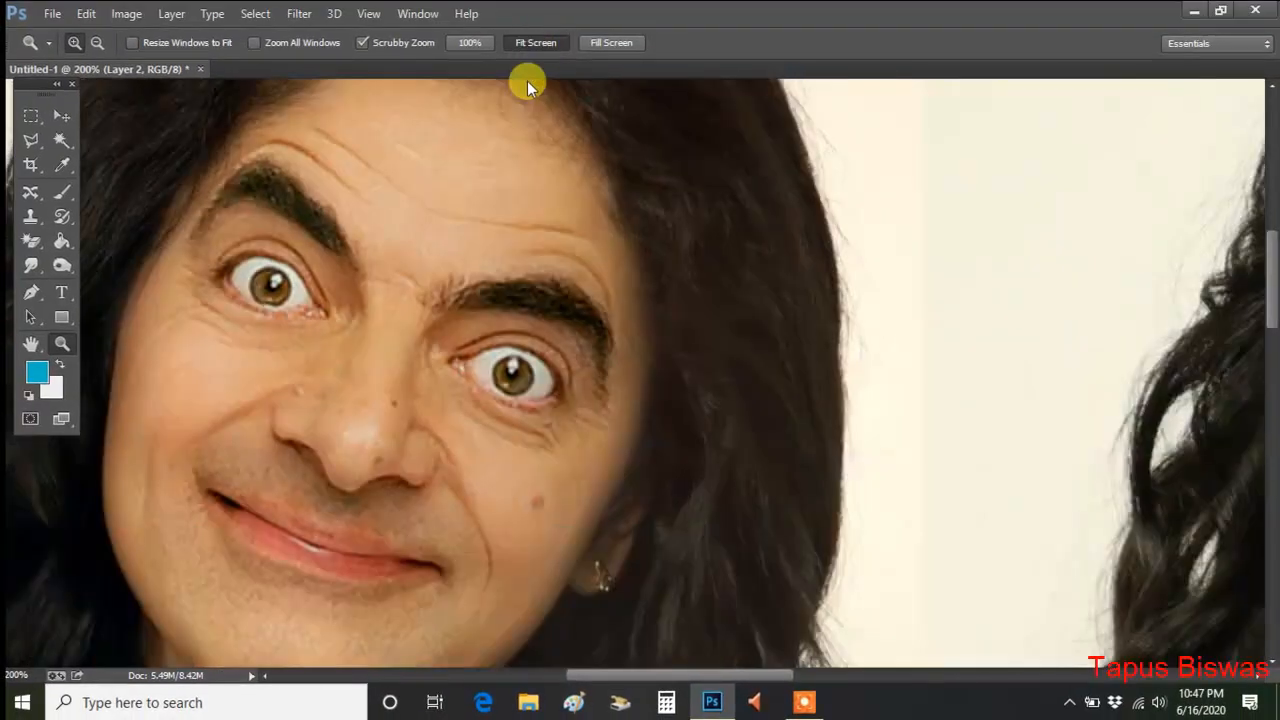
left_click(536, 42)
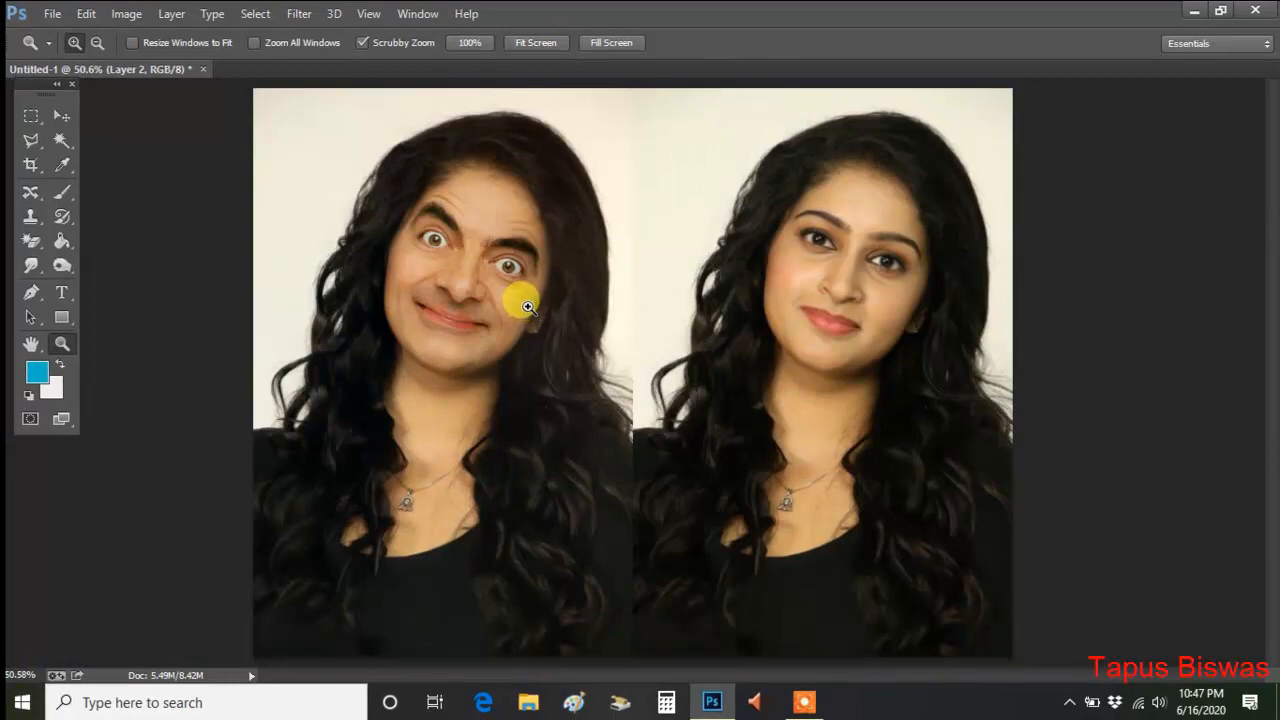